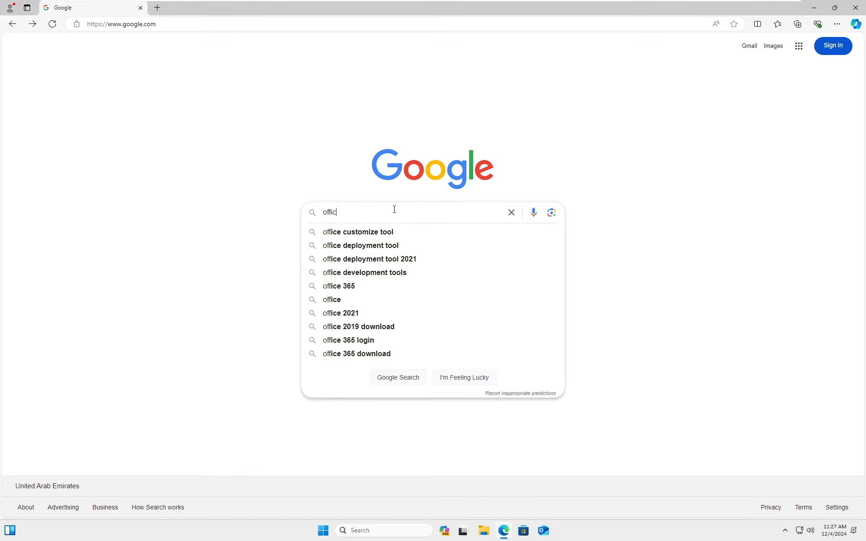
Search for the Office Deployment Tool and download it from the official Microsoft page
{"action": "left_click", "coordinate": [385, 245]}
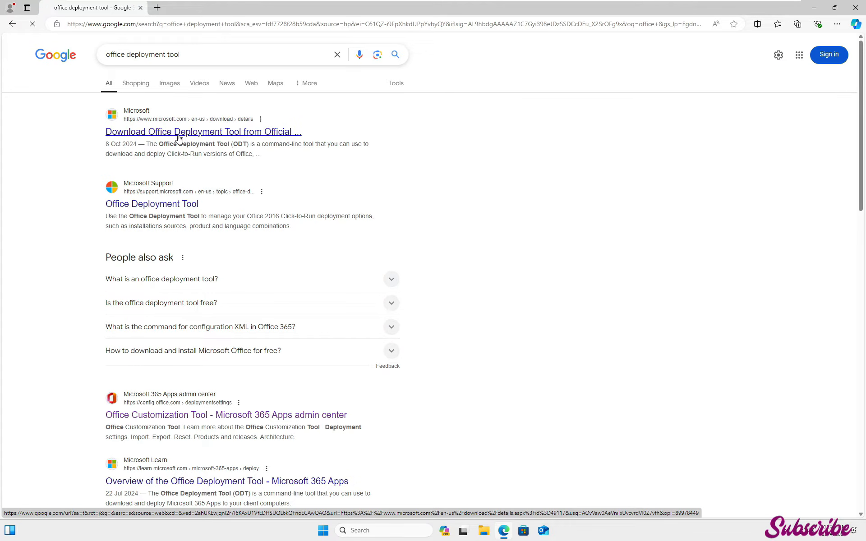
{"action": "left_click", "coordinate": [261, 137]}
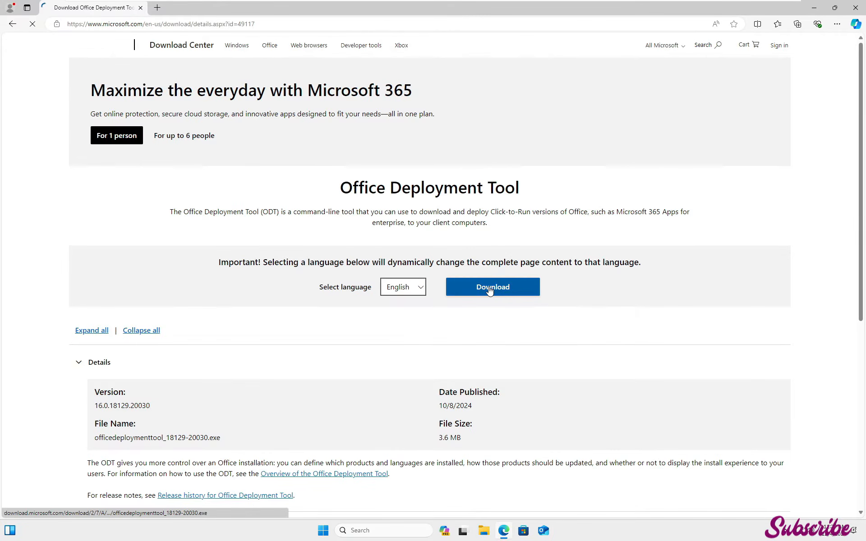
{"action": "left_click", "coordinate": [515, 292]}
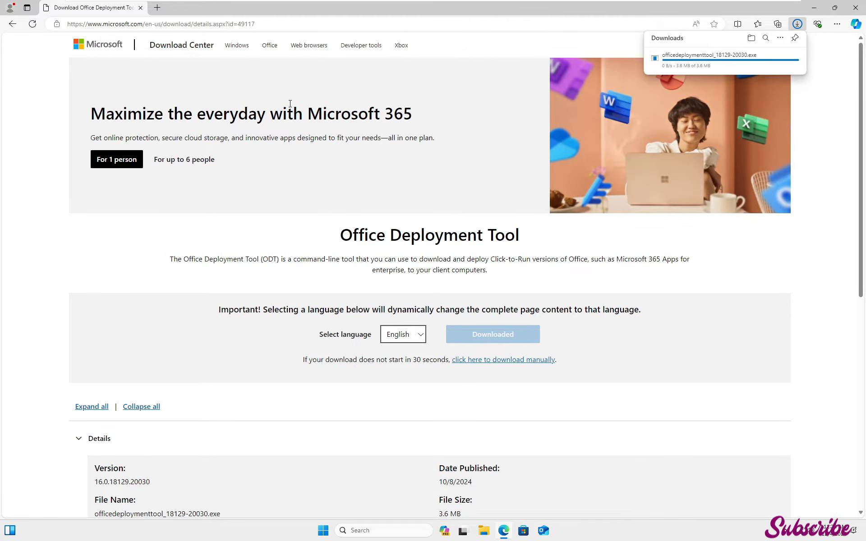
In a new tab, search for office customization tool 2024 and open the Office Customization Tool page
{"action": "left_click", "coordinate": [158, 8]}
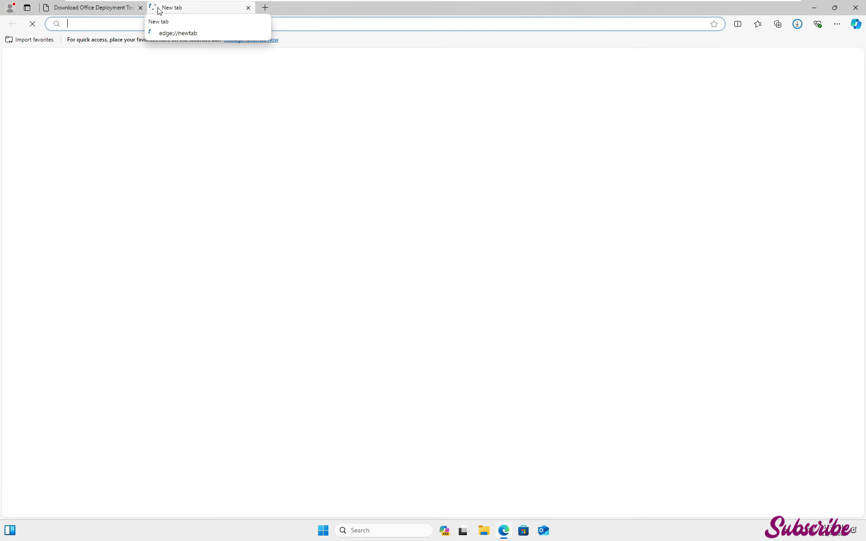
{"action": "type", "text": "offic"}
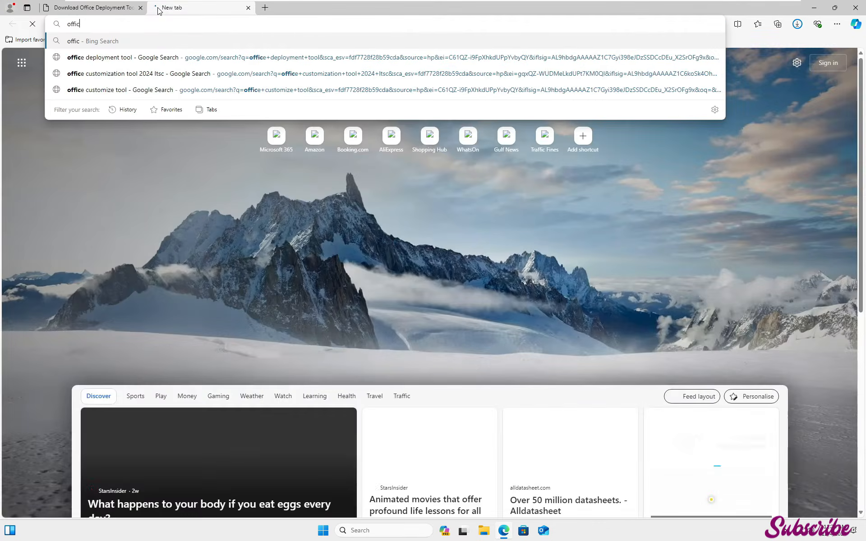
{"action": "type", "text": "e customaza"}
{"action": "key", "text": "Down"}
{"action": "key", "text": "Down"}
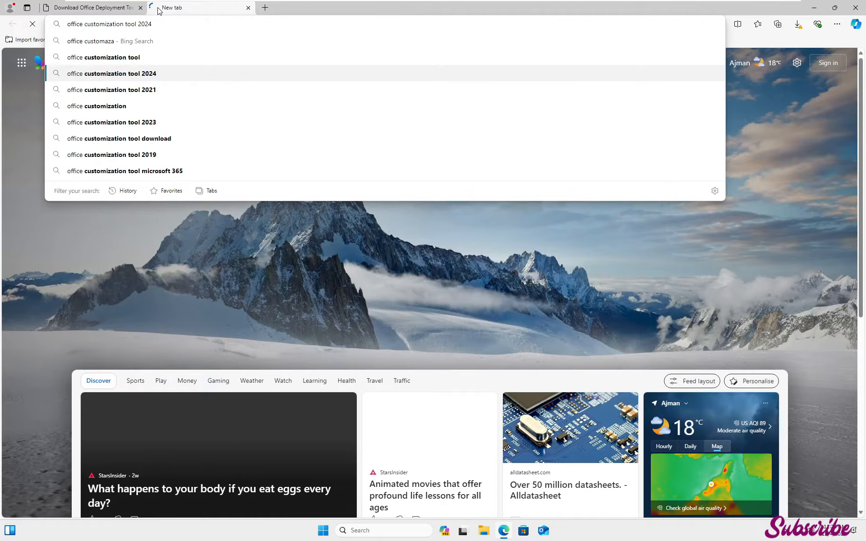
{"action": "key", "text": "Return"}
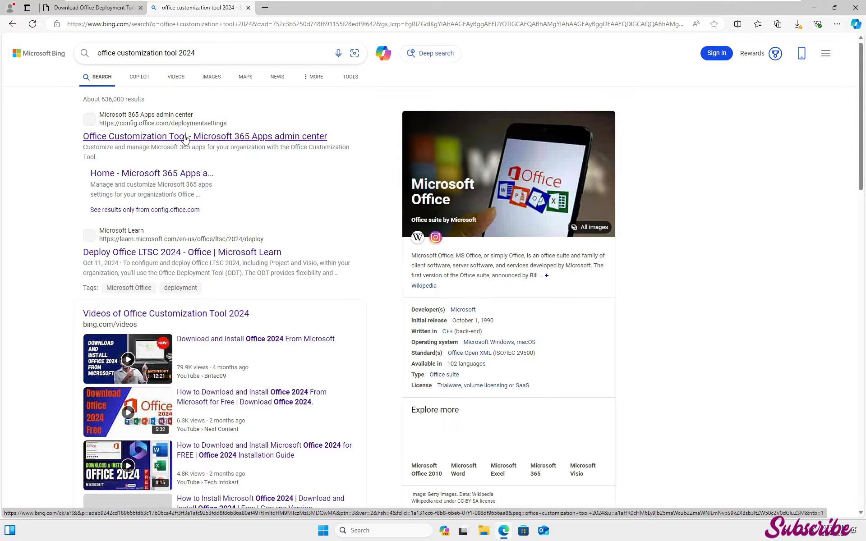
{"action": "left_click", "coordinate": [225, 135]}
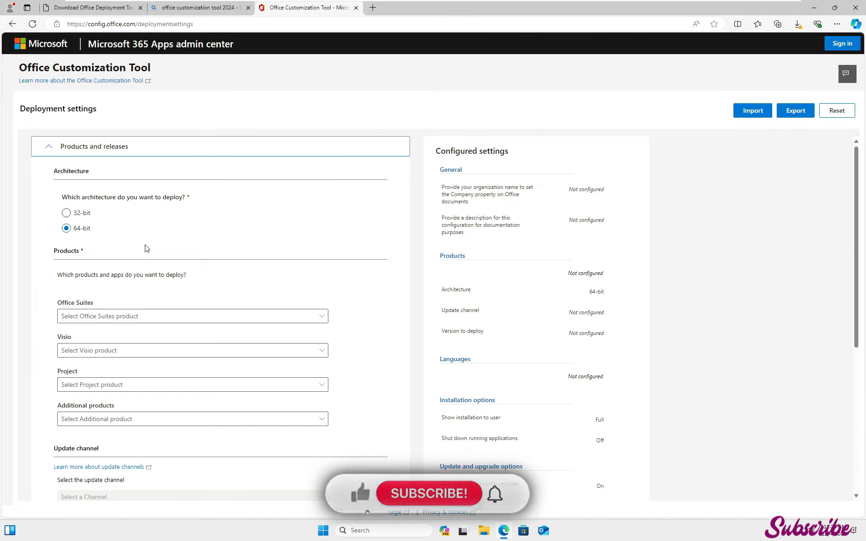
Choose Office LTSC Professional Plus 2024 - Volume License as the Office Suites product
{"action": "scroll", "coordinate": [174, 253], "scroll_direction": "down", "scroll_amount": 2}
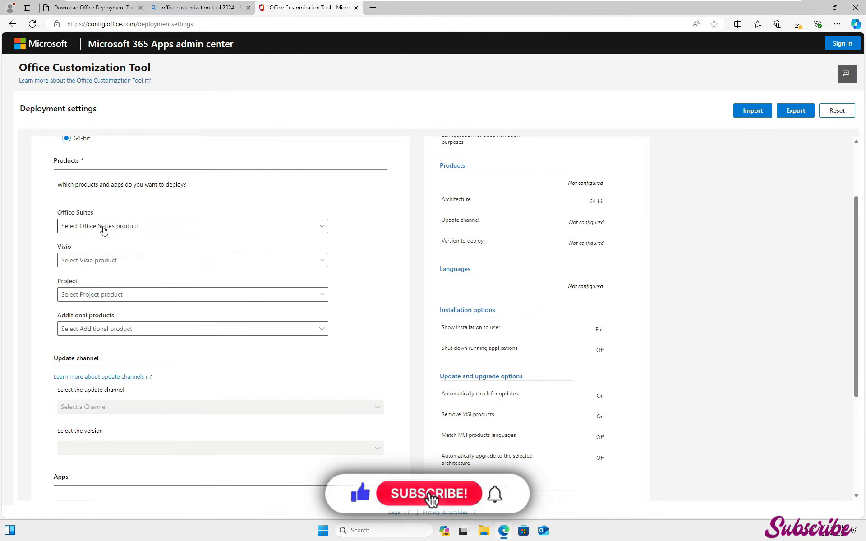
{"action": "left_click", "coordinate": [149, 230]}
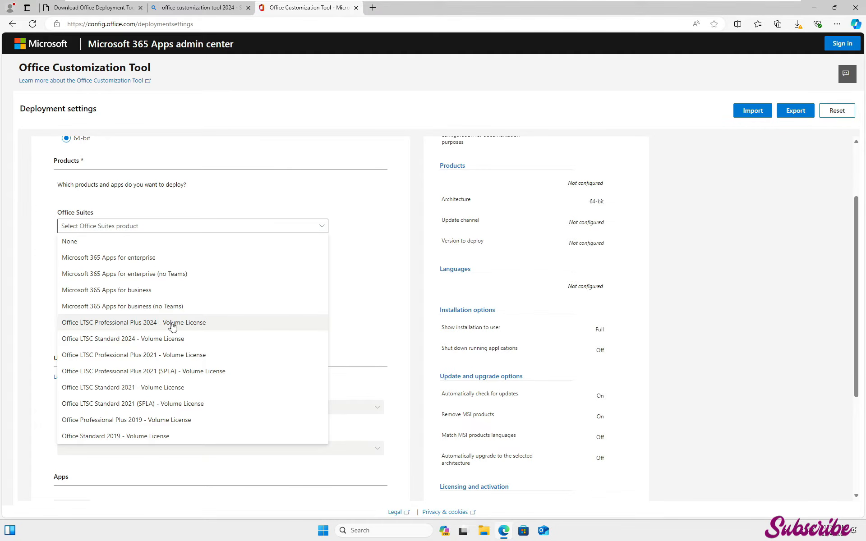
{"action": "left_click", "coordinate": [195, 325]}
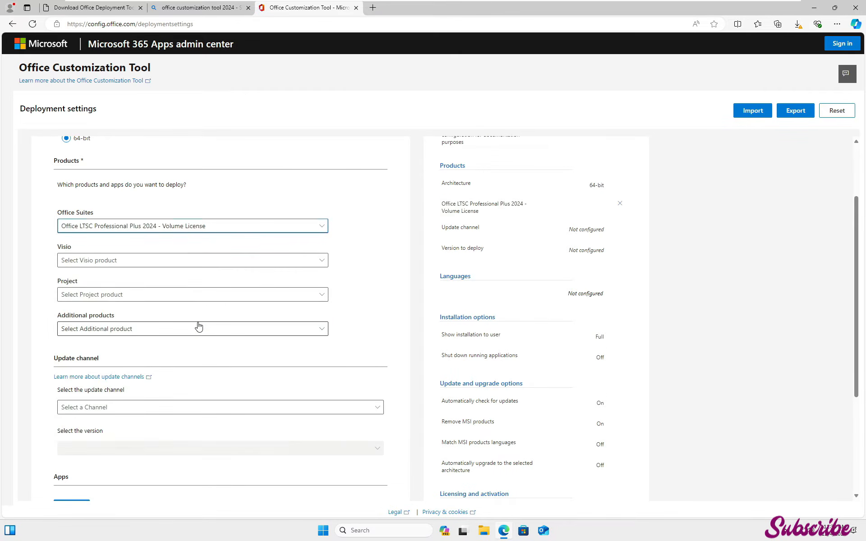
Review the Project and Visio product options without selecting any
{"action": "scroll", "coordinate": [189, 317], "scroll_direction": "down", "scroll_amount": 1}
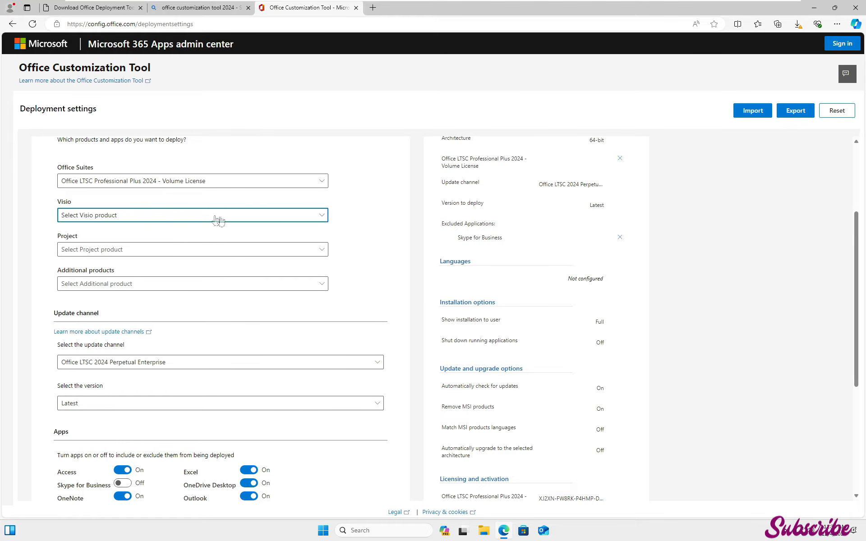
{"action": "left_click", "coordinate": [191, 253]}
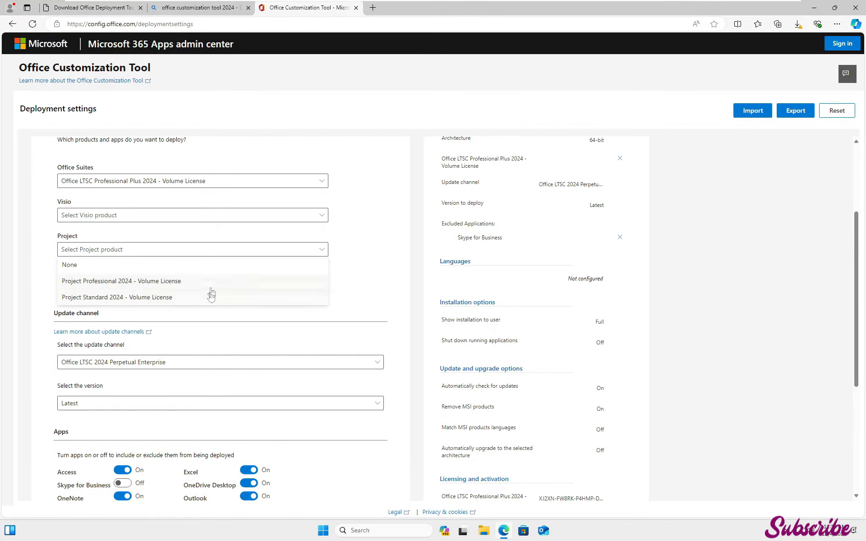
{"action": "left_click", "coordinate": [347, 295]}
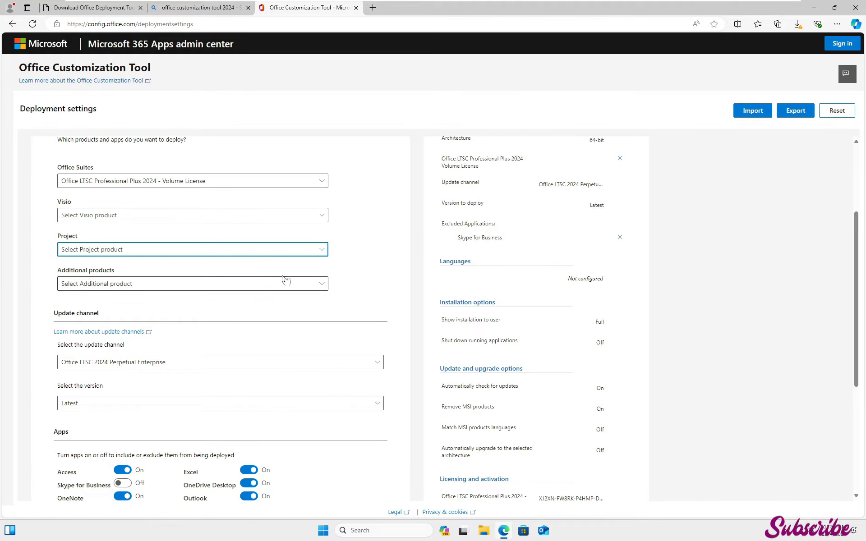
{"action": "left_click", "coordinate": [190, 218]}
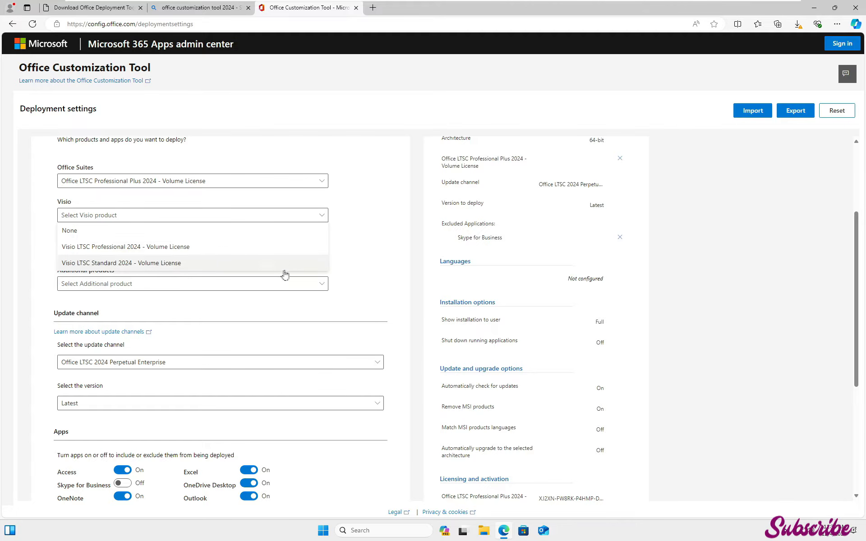
{"action": "scroll", "coordinate": [362, 276], "scroll_direction": "down", "scroll_amount": 3}
{"action": "scroll", "coordinate": [184, 266], "scroll_direction": "down", "scroll_amount": 1}
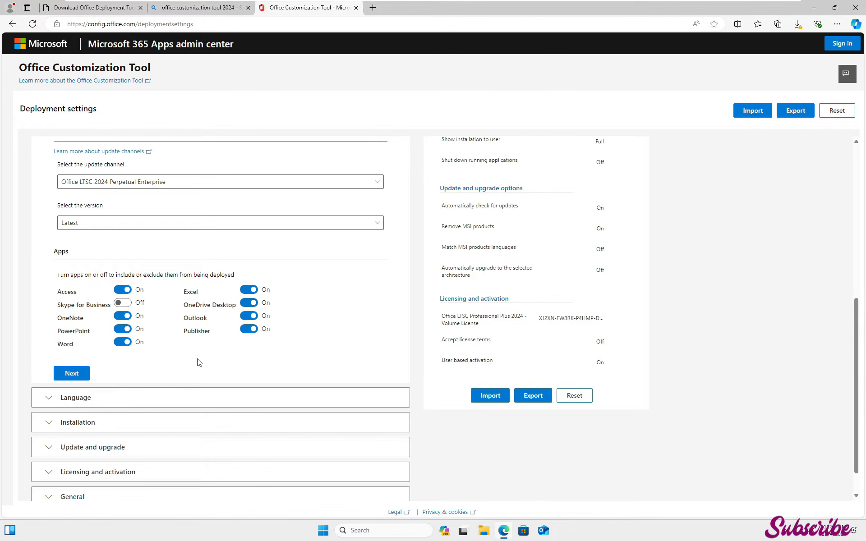
Exclude Publisher, OneDrive Desktop and Access from the deployed apps
{"action": "left_click", "coordinate": [248, 329]}
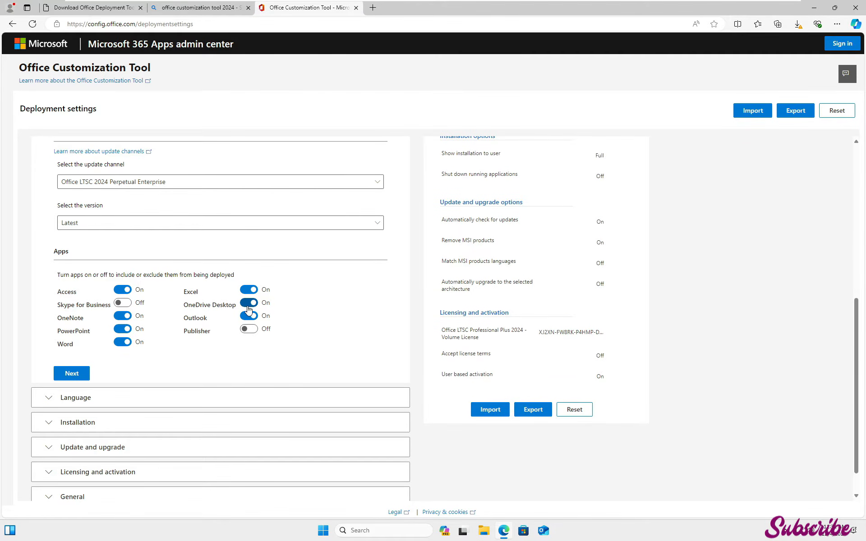
{"action": "left_click", "coordinate": [247, 306]}
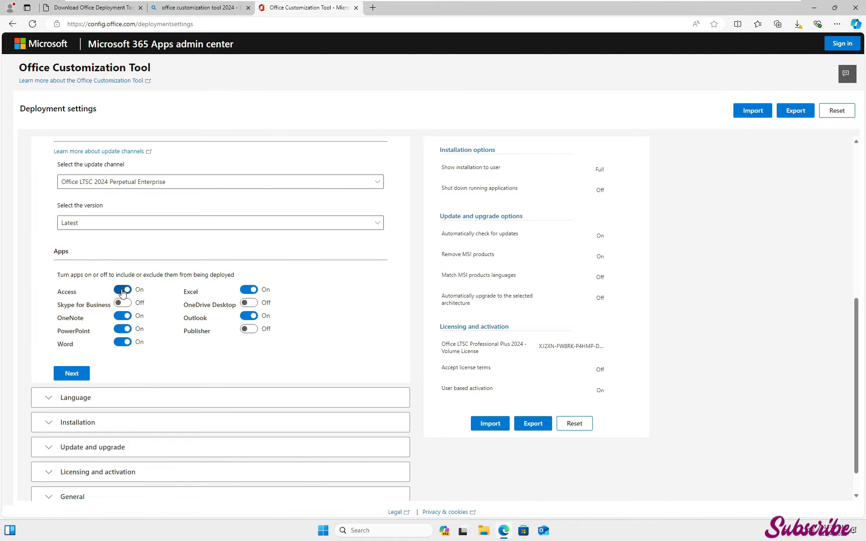
{"action": "left_click", "coordinate": [123, 290]}
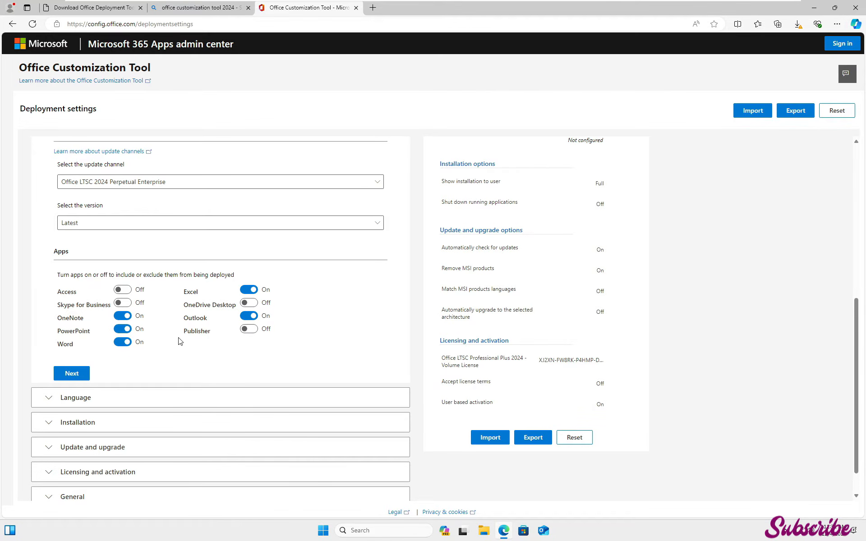
Set the primary language to English (United States) in the Language section
{"action": "scroll", "coordinate": [224, 315], "scroll_direction": "down", "scroll_amount": 1}
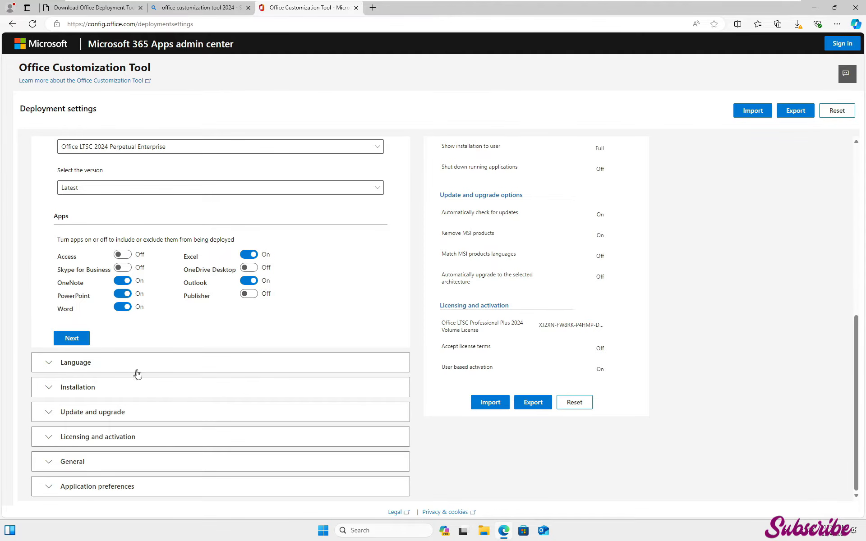
{"action": "left_click", "coordinate": [79, 366]}
{"action": "left_click", "coordinate": [111, 242]}
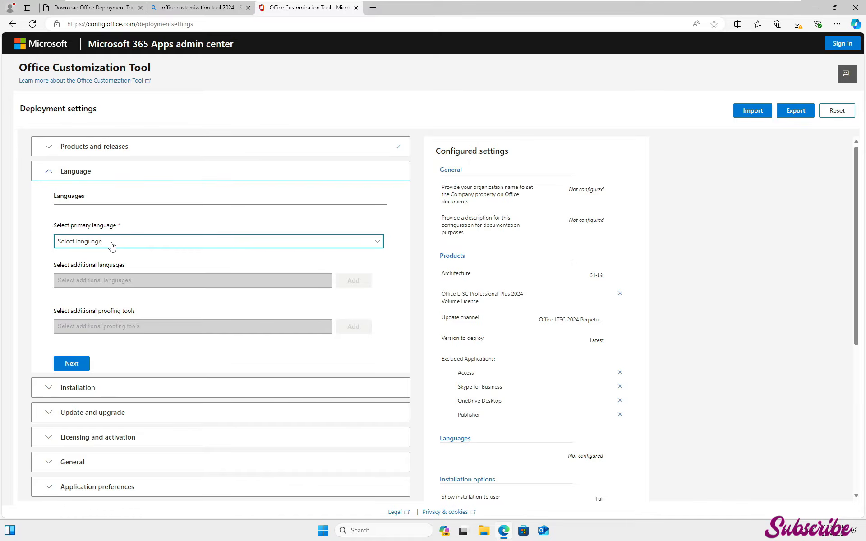
{"action": "left_click", "coordinate": [445, 208]}
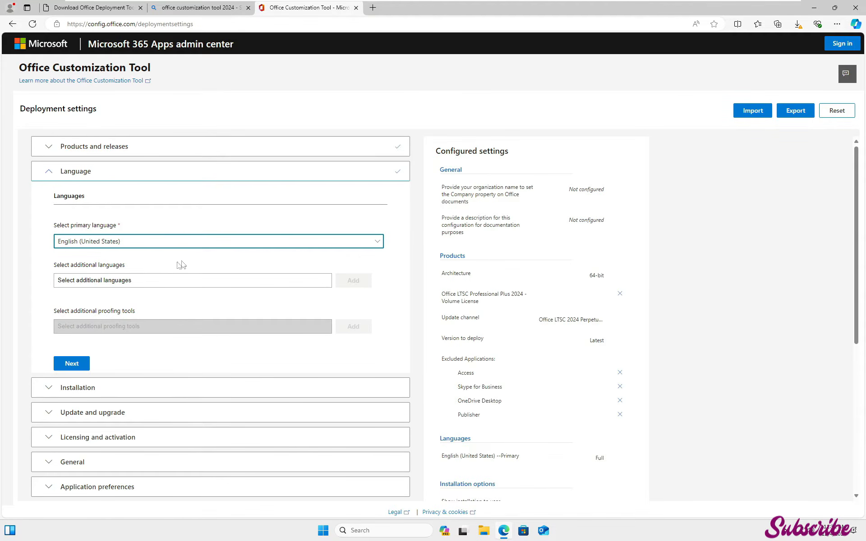
{"action": "left_click", "coordinate": [153, 284]}
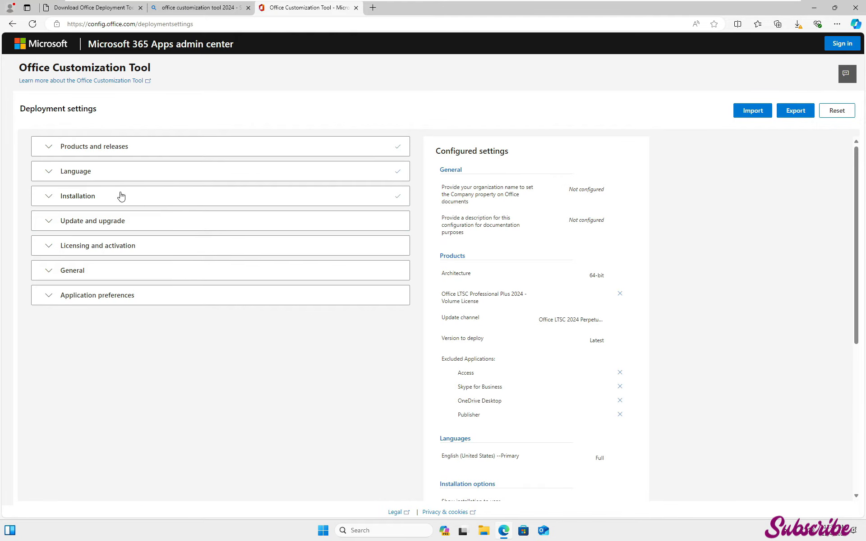
Start exporting the configuration and choose Office Open XML formats as the default file format
{"action": "left_click", "coordinate": [793, 112]}
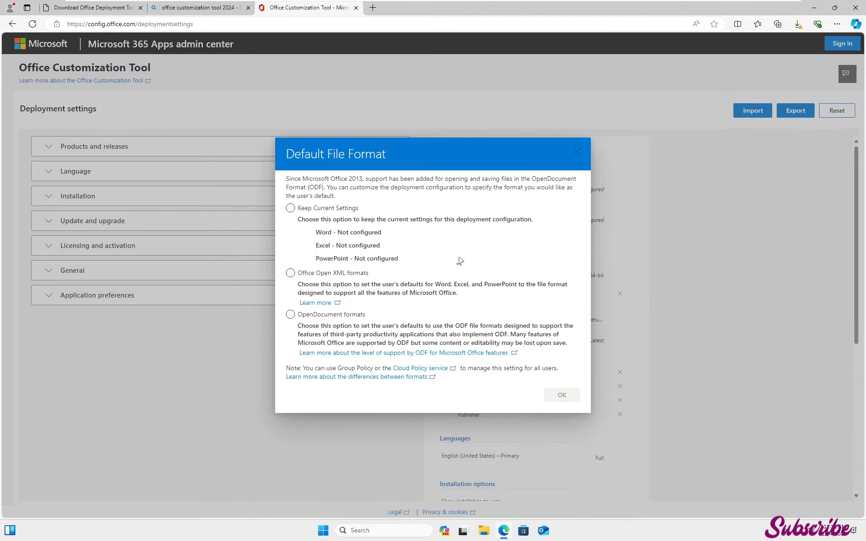
{"action": "left_click", "coordinate": [291, 273]}
{"action": "left_click", "coordinate": [561, 395]}
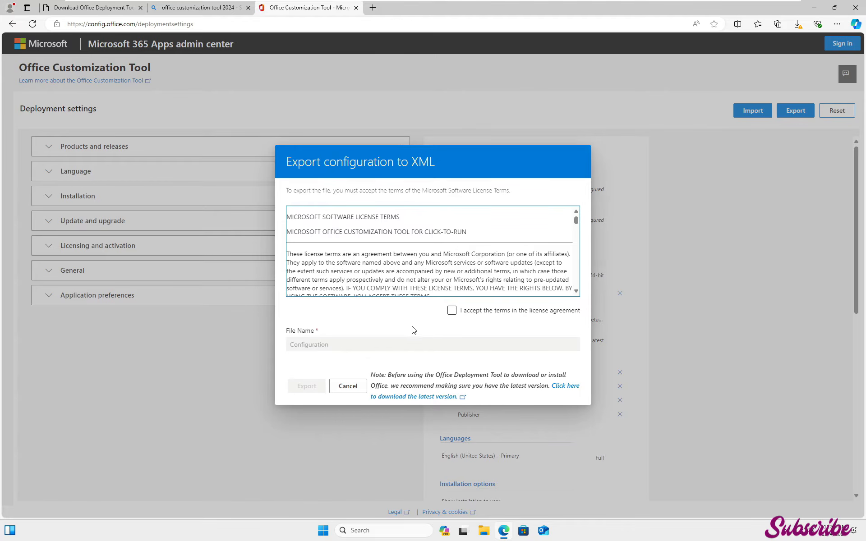
Accept the license terms and export the configuration to XML with the file name Configuration
{"action": "left_click", "coordinate": [452, 310]}
{"action": "left_click", "coordinate": [344, 343]}
{"action": "left_click_drag", "start_coordinate": [340, 345], "coordinate": [282, 344]}
{"action": "left_click", "coordinate": [371, 347]}
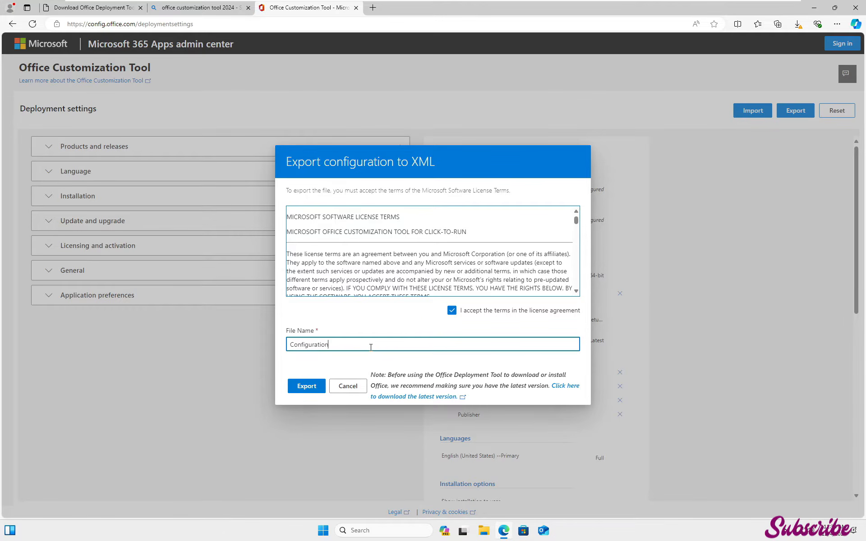
{"action": "left_click", "coordinate": [308, 390]}
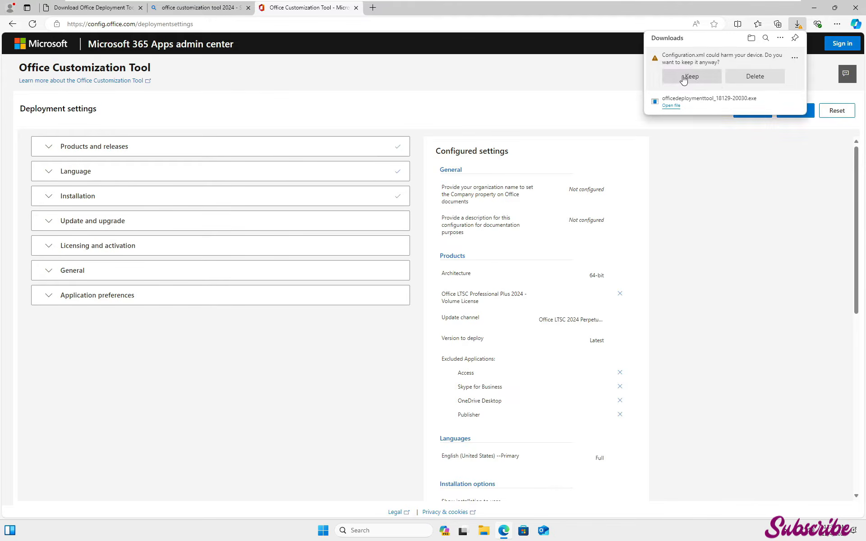
Keep the Configuration.xml download, open its folder, and copy it together with the deployment tool
{"action": "left_click", "coordinate": [689, 78]}
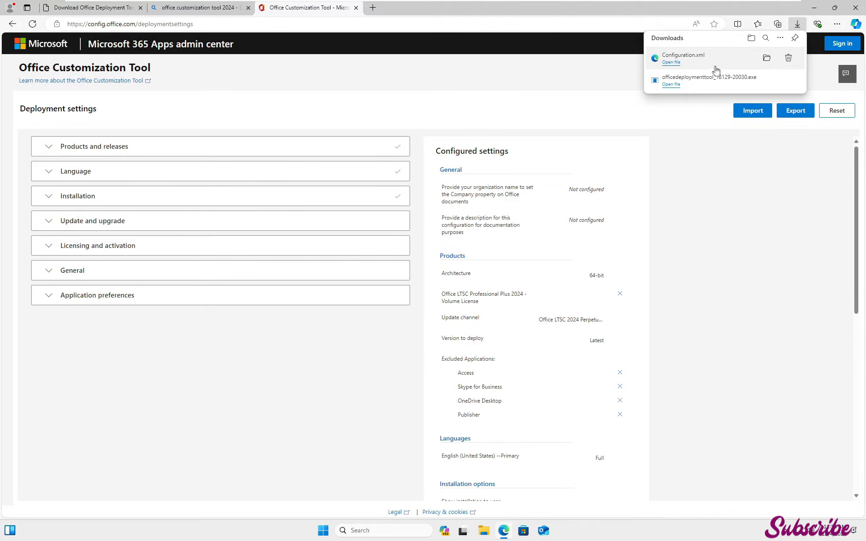
{"action": "left_click", "coordinate": [767, 59]}
{"action": "left_click_drag", "start_coordinate": [422, 249], "coordinate": [273, 184]}
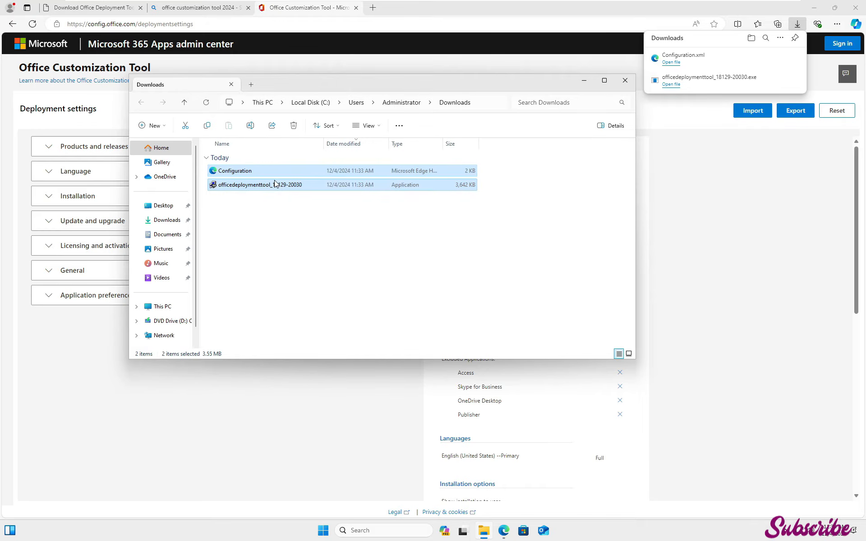
{"action": "right_click", "coordinate": [274, 182]}
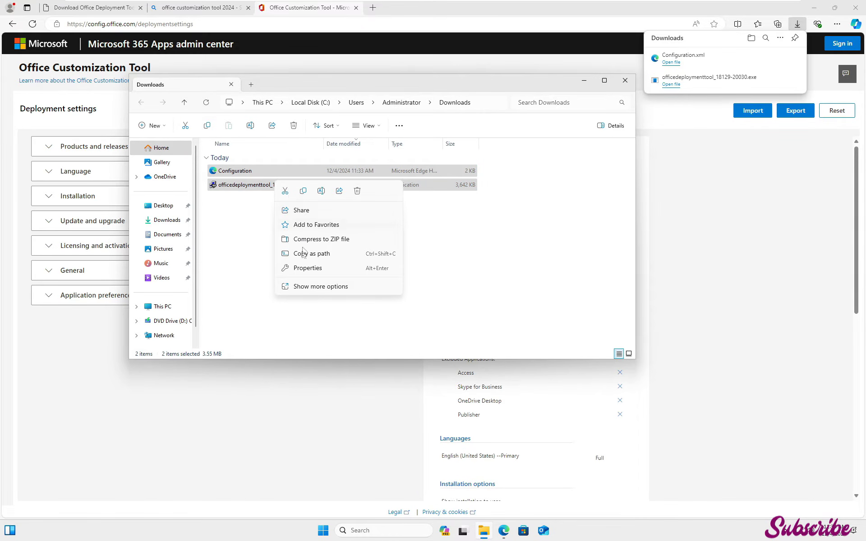
{"action": "left_click", "coordinate": [303, 191]}
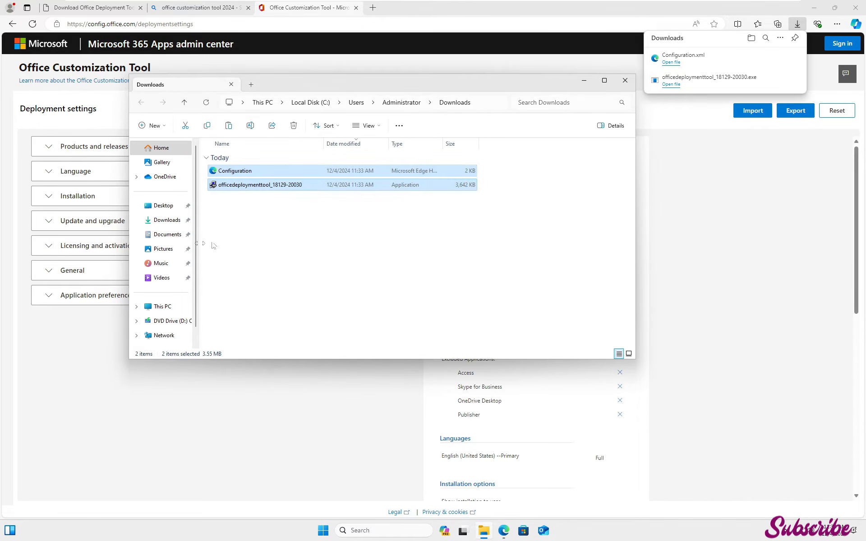
Open Local Disk (C:) and create a new folder named office2024 there
{"action": "left_click", "coordinate": [604, 81]}
{"action": "left_click", "coordinate": [31, 230]}
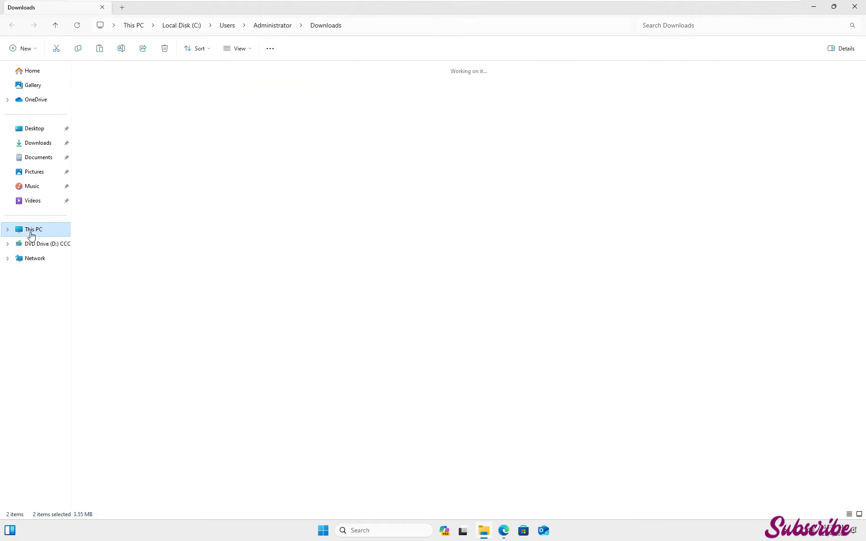
{"action": "left_click", "coordinate": [125, 79]}
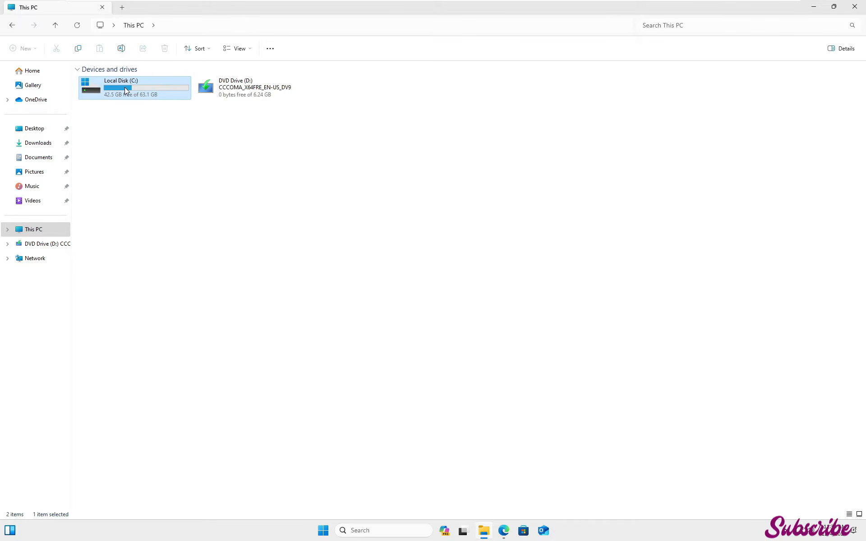
{"action": "double_click", "coordinate": [125, 90]}
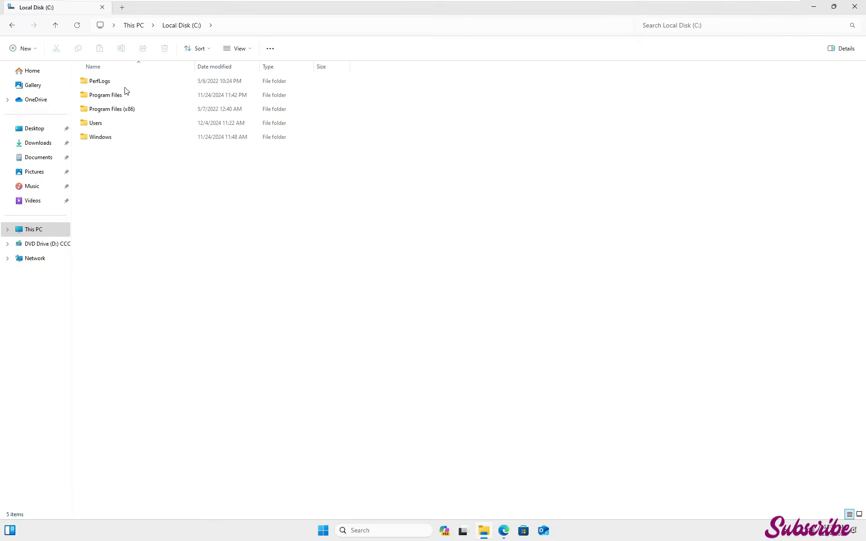
{"action": "right_click", "coordinate": [109, 182]}
{"action": "mouse_move", "coordinate": [163, 258]}
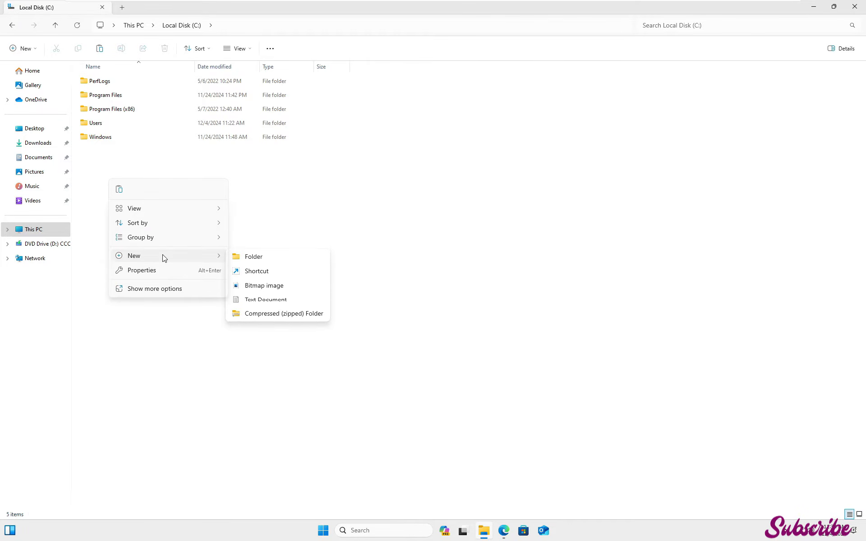
{"action": "left_click", "coordinate": [252, 257]}
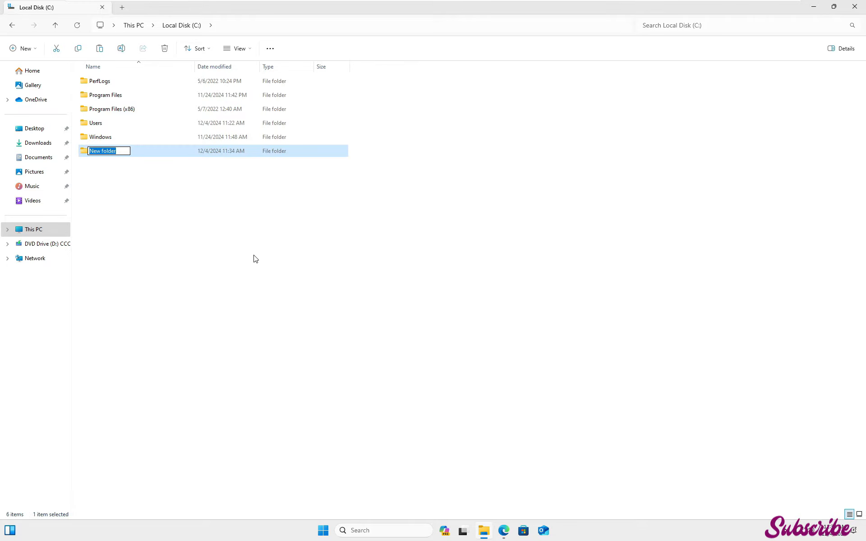
{"action": "type", "text": "office2024"}
{"action": "key", "text": "Return"}
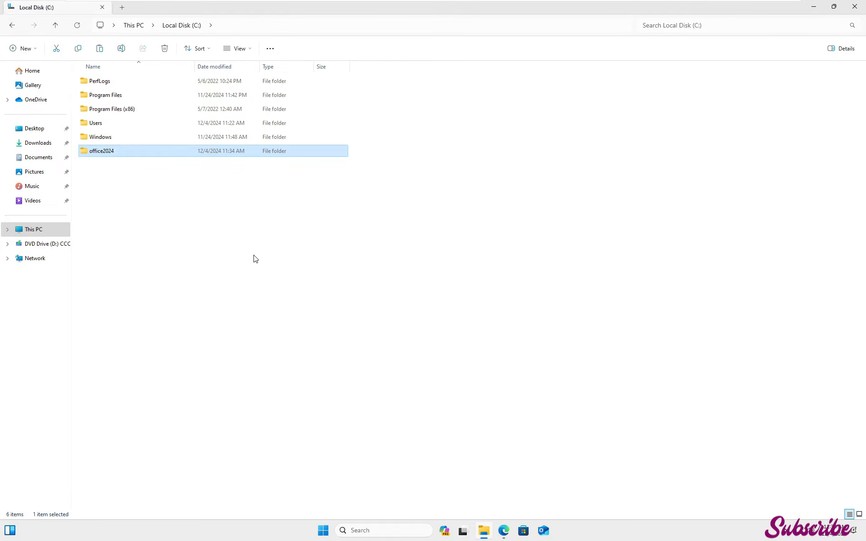
Open the office2024 folder and paste the copied deployment tool and Configuration file into it
{"action": "key", "text": "Return"}
{"action": "key", "text": "ctrl+v"}
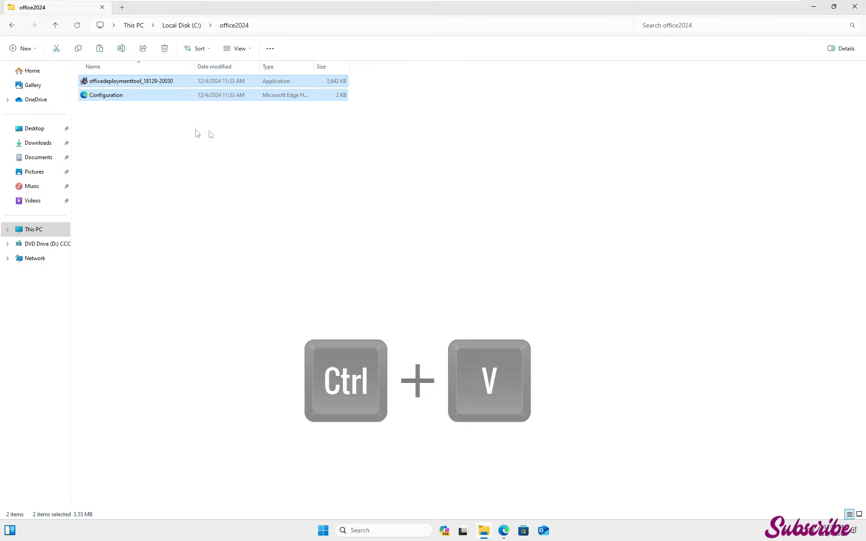
{"action": "left_click", "coordinate": [212, 170]}
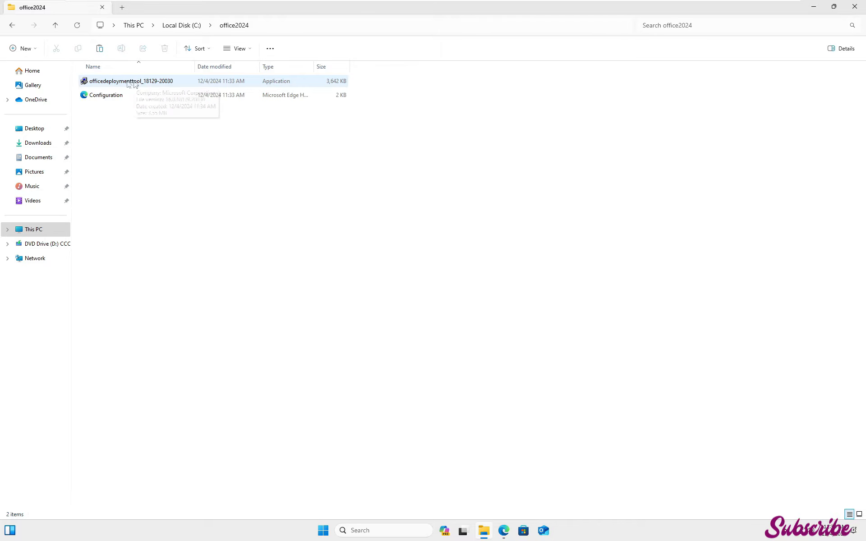
Run the Office deployment tool, allow it to run past SmartScreen, and accept its license terms
{"action": "right_click", "coordinate": [110, 85]}
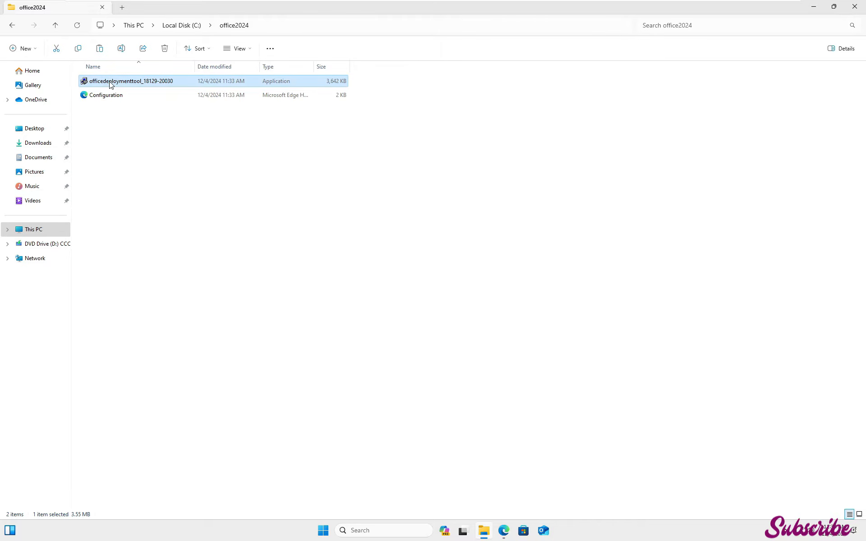
{"action": "left_click", "coordinate": [143, 140]}
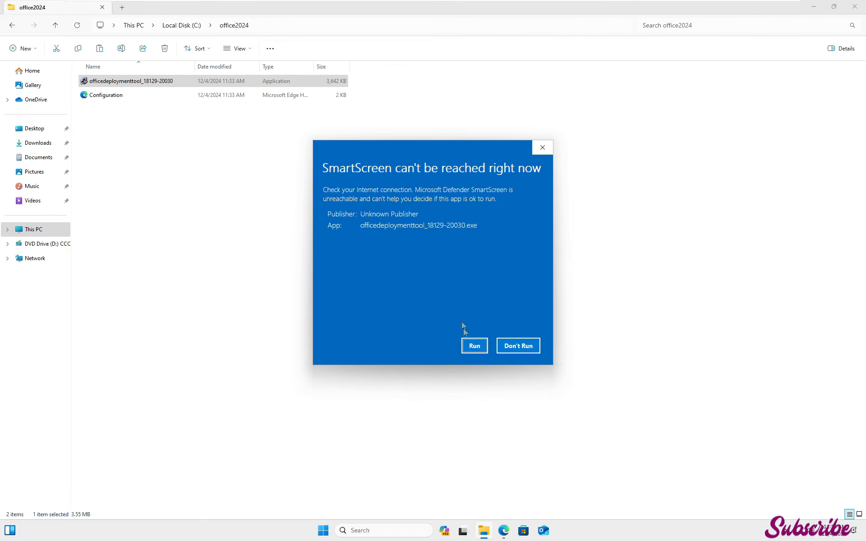
{"action": "left_click", "coordinate": [473, 346]}
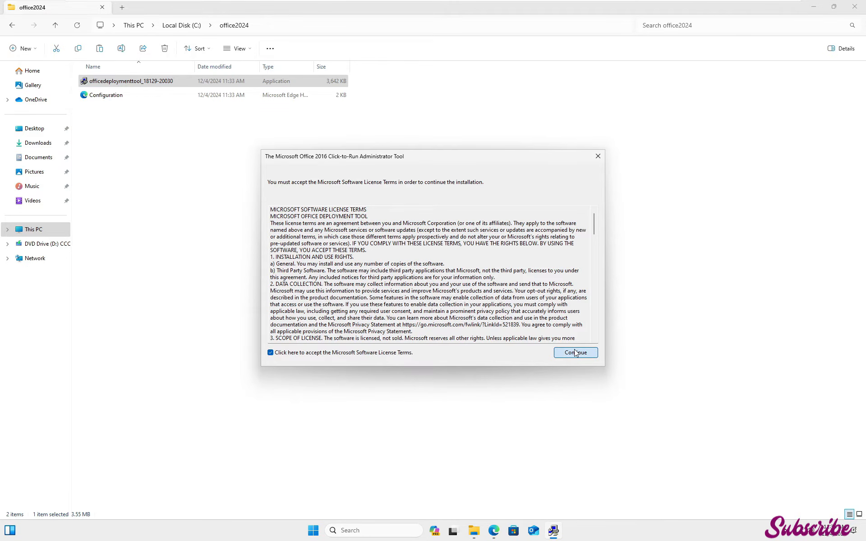
{"action": "left_click", "coordinate": [575, 353]}
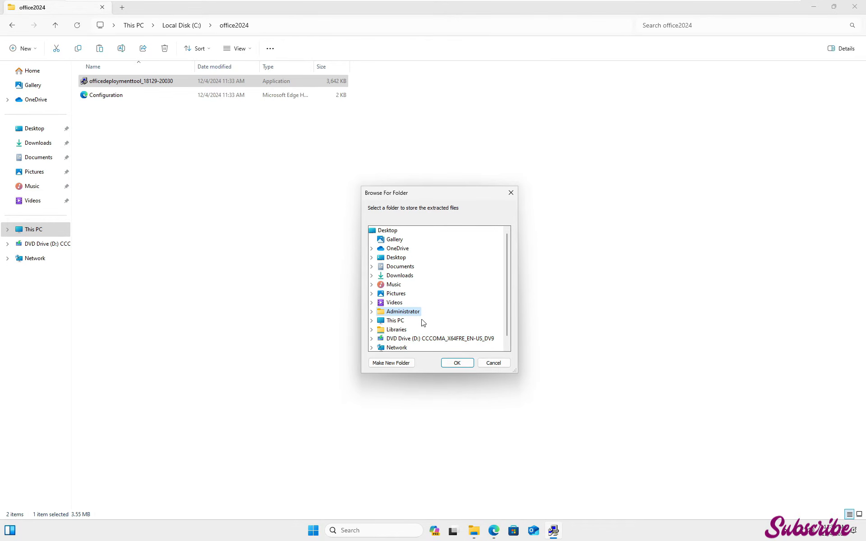
Extract the deployment tool's files into the office2024 folder on Local Disk (C:)
{"action": "scroll", "coordinate": [423, 321], "scroll_direction": "down", "scroll_amount": 1}
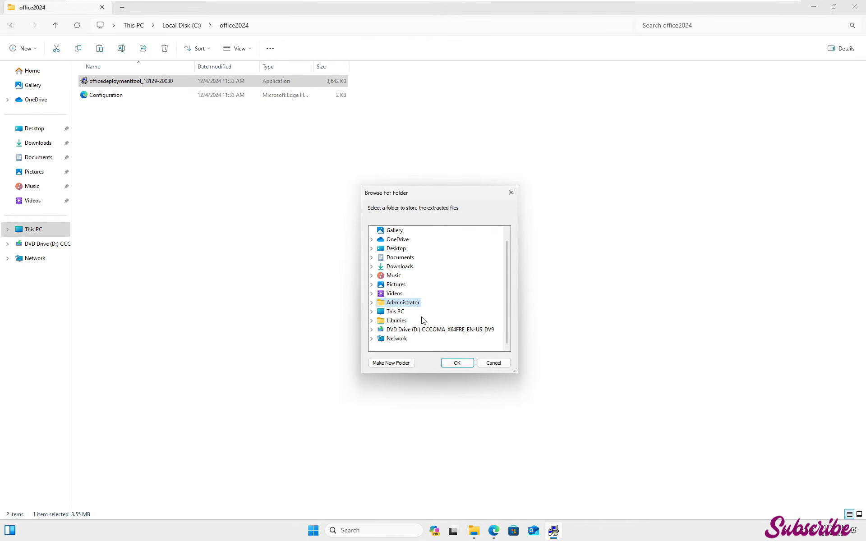
{"action": "double_click", "coordinate": [390, 312]}
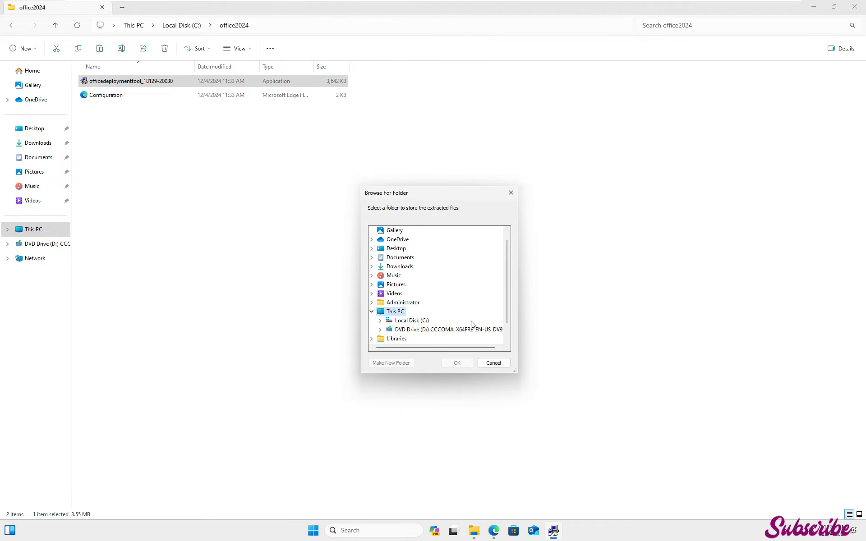
{"action": "double_click", "coordinate": [412, 321]}
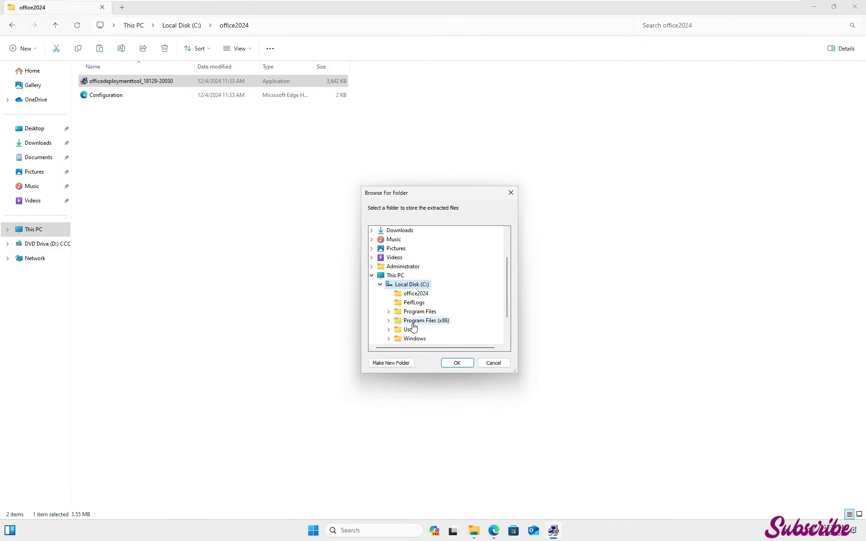
{"action": "left_click", "coordinate": [417, 296]}
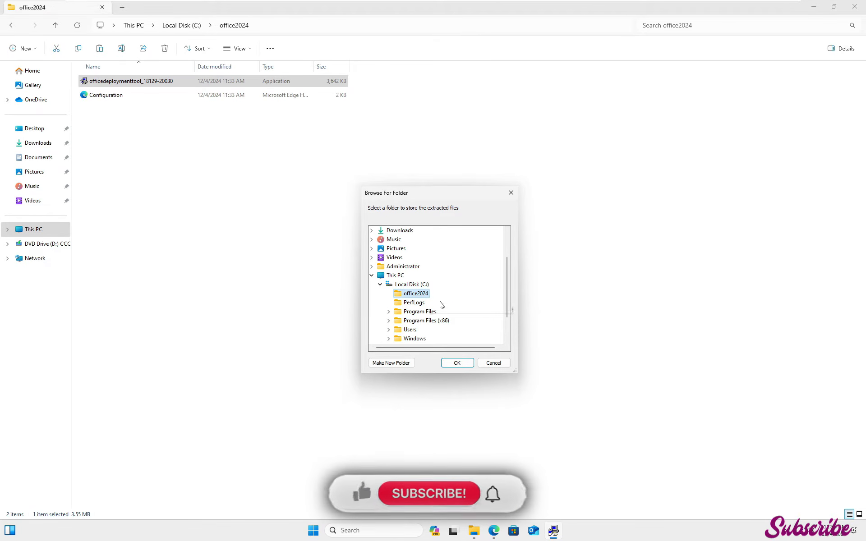
{"action": "left_click", "coordinate": [463, 364]}
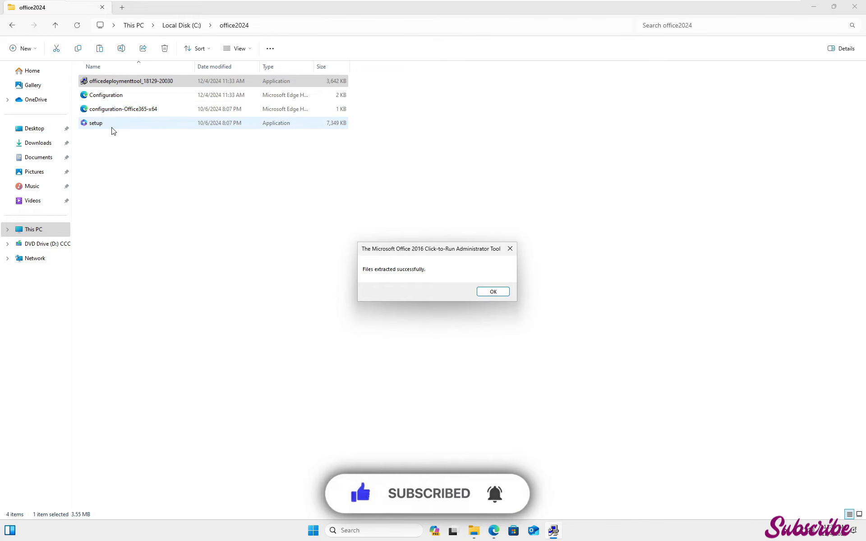
{"action": "left_click", "coordinate": [493, 292]}
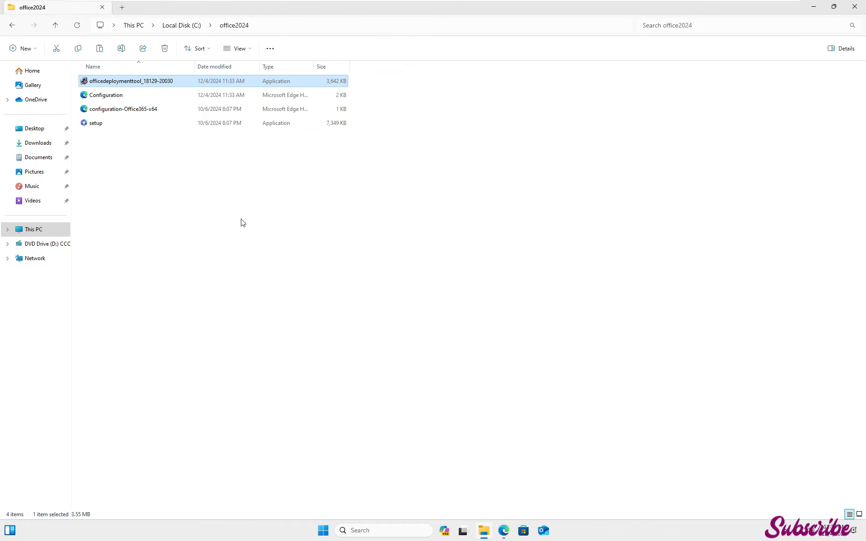
Open Command Prompt as administrator and change to the c:\office2024 directory
{"action": "left_click", "coordinate": [322, 531]}
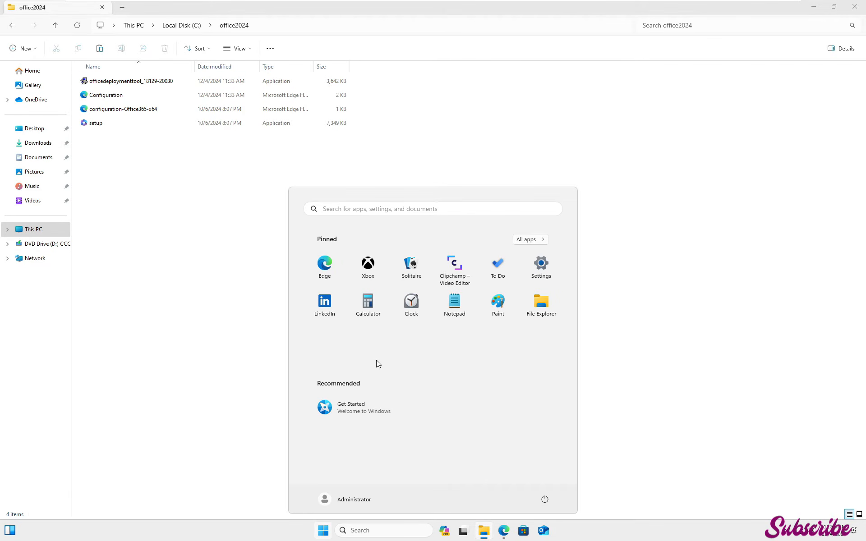
{"action": "type", "text": "cmd"}
{"action": "right_click", "coordinate": [315, 275]}
{"action": "left_click", "coordinate": [329, 276]}
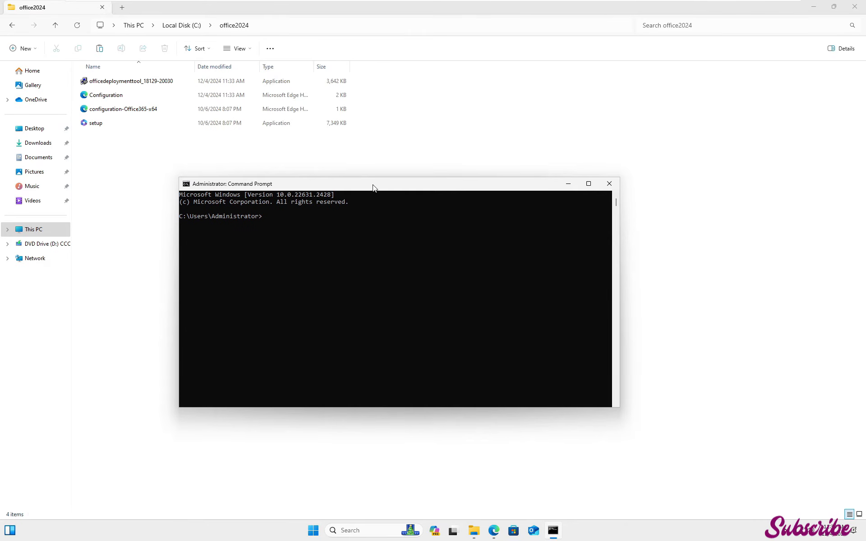
{"action": "left_click", "coordinate": [374, 228]}
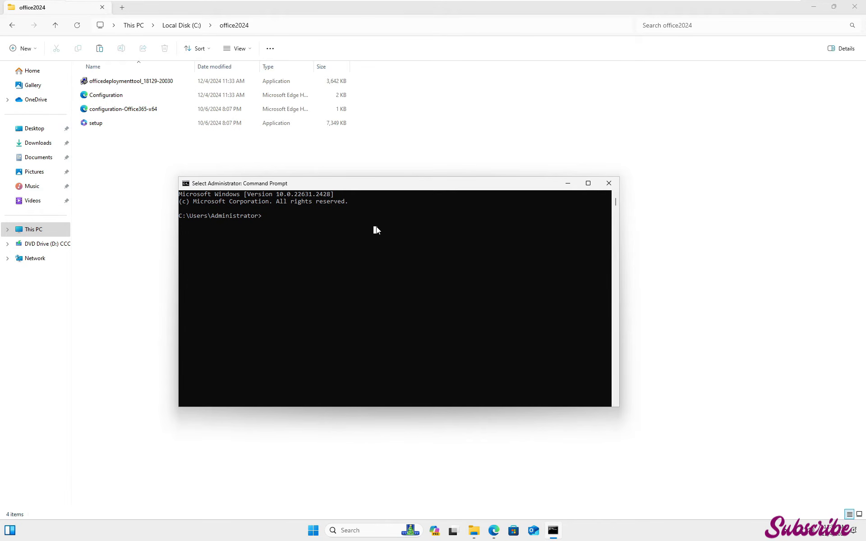
{"action": "type", "text": "cd c:\\"}
{"action": "type", "text": "office2024"}
{"action": "key", "text": "Return"}
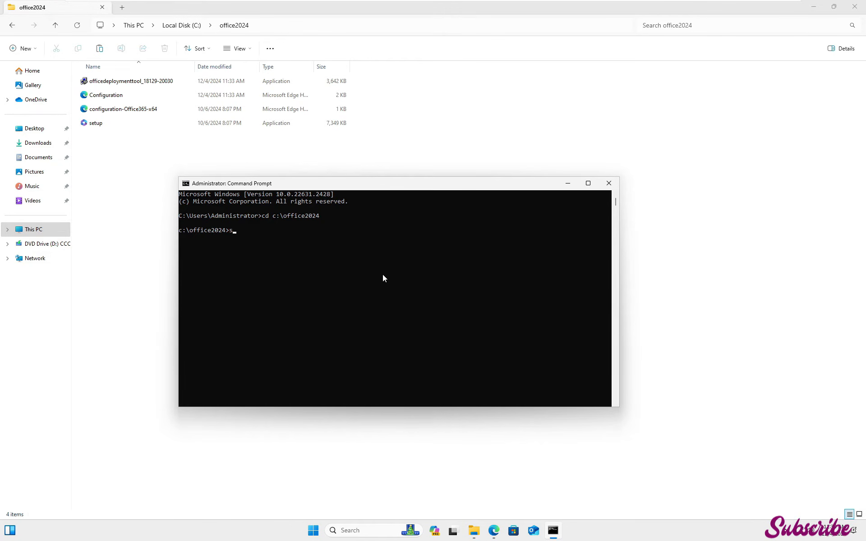
Run setup.exe /download configuration.xml to download the Office installation files
{"action": "type", "text": "setup.exe /download configuration.xml"}
{"action": "key", "text": "Return"}
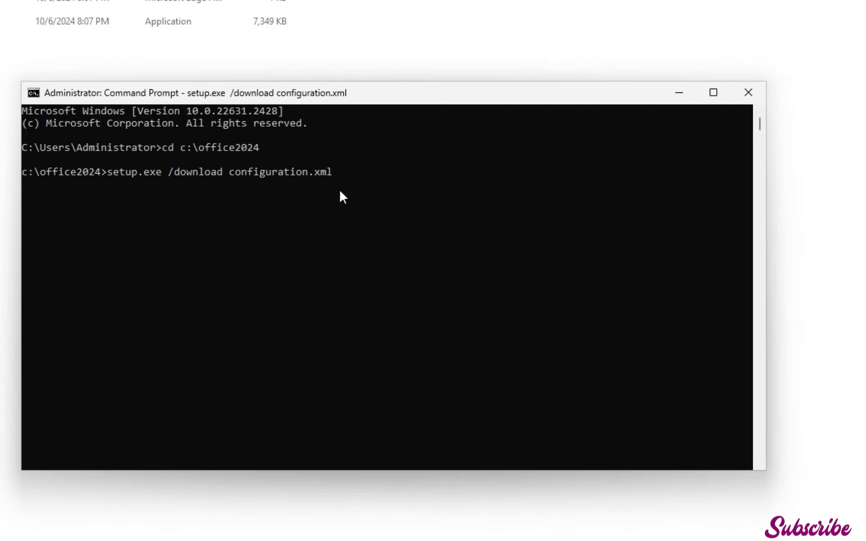
Run setup.exe /configure configuration.xml to install Office
{"action": "left_click", "coordinate": [401, 233]}
{"action": "type", "text": "setup"}
{"action": "type", "text": ".exe /configure "}
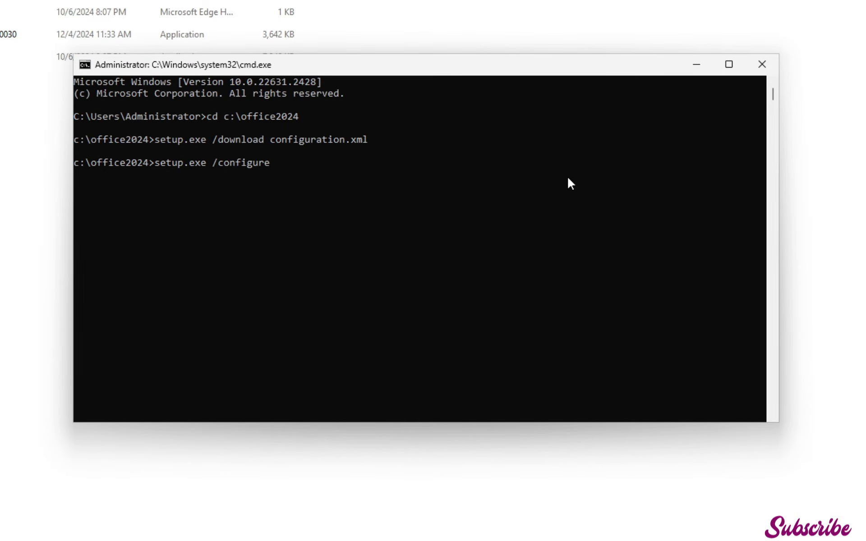
{"action": "type", "text": "configuration.xml"}
{"action": "key", "text": "Return"}
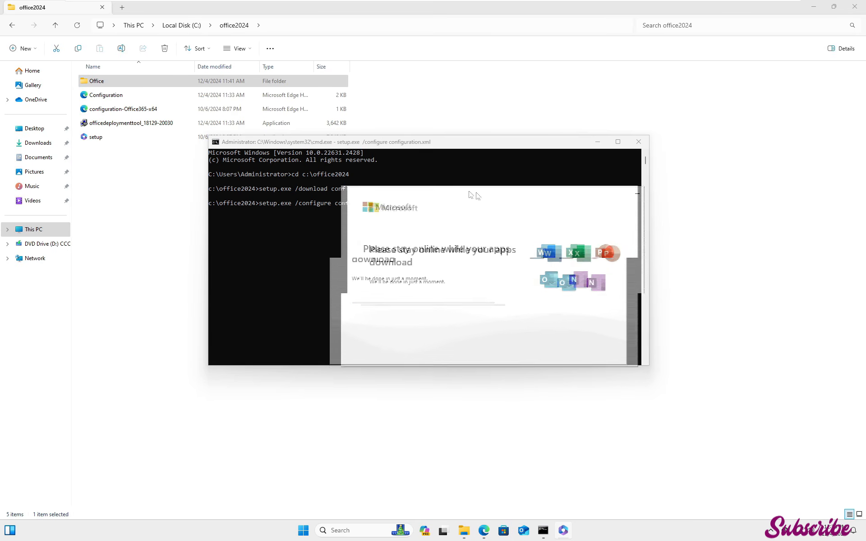
Close the installation completion window and the Command Prompt
{"action": "left_click_drag", "start_coordinate": [469, 192], "coordinate": [446, 175]}
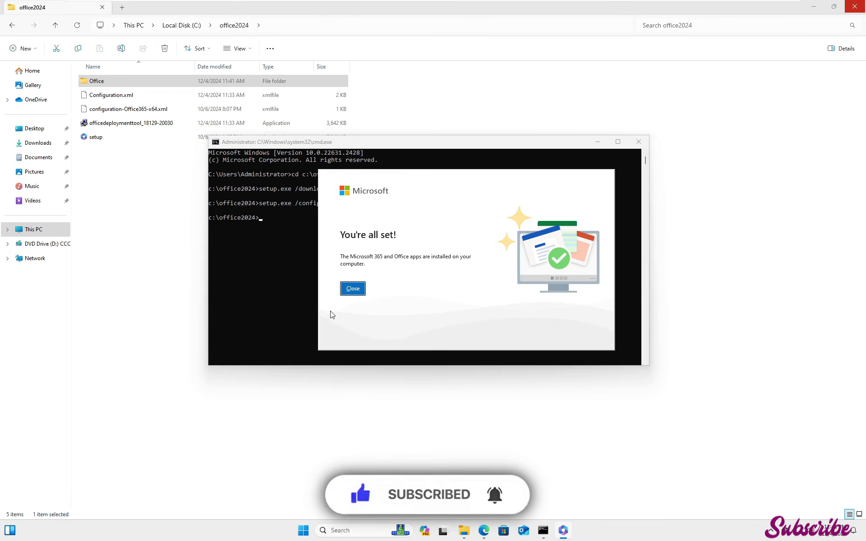
{"action": "left_click", "coordinate": [353, 288]}
{"action": "key", "text": "alt+F4"}
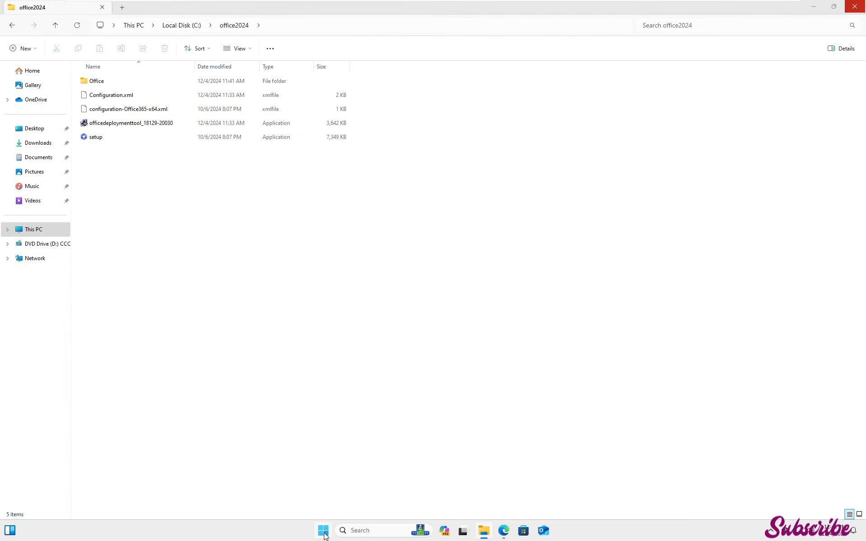
Launch Word from the Start menu and accept the Office license agreement
{"action": "key", "text": "super"}
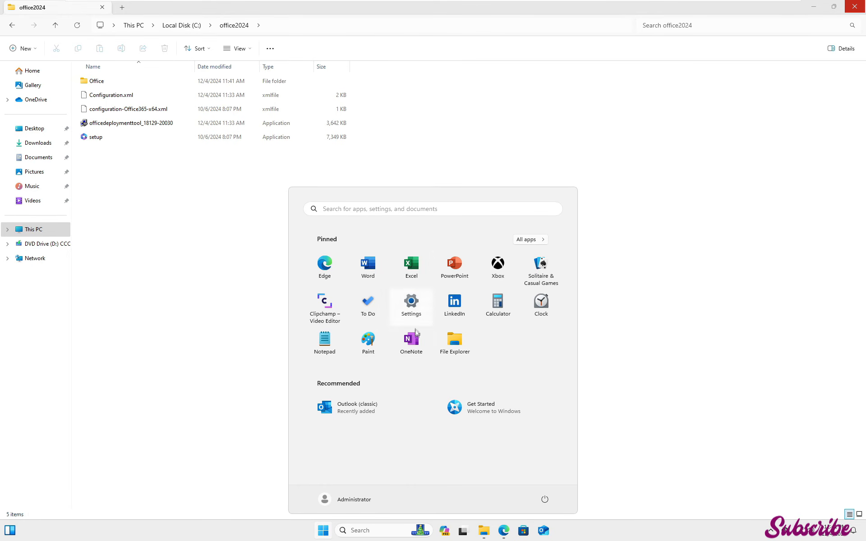
{"action": "left_click", "coordinate": [375, 268]}
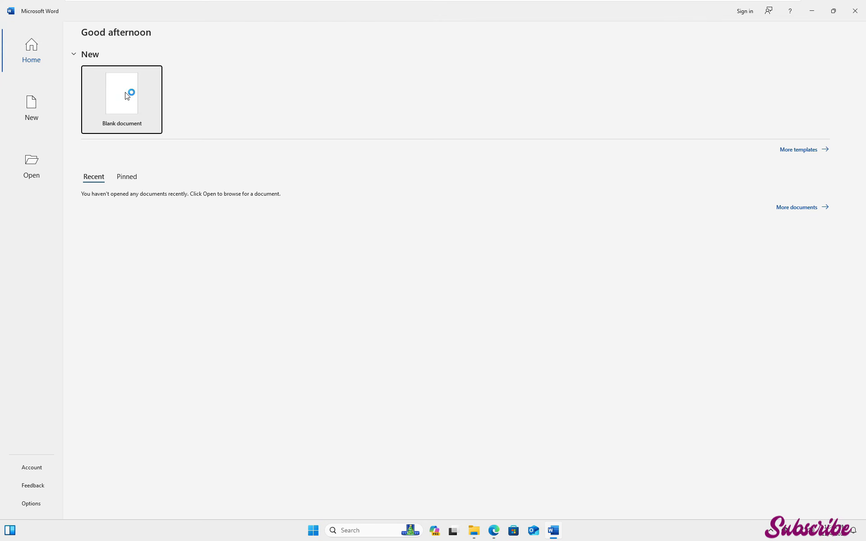
{"action": "left_click", "coordinate": [127, 96]}
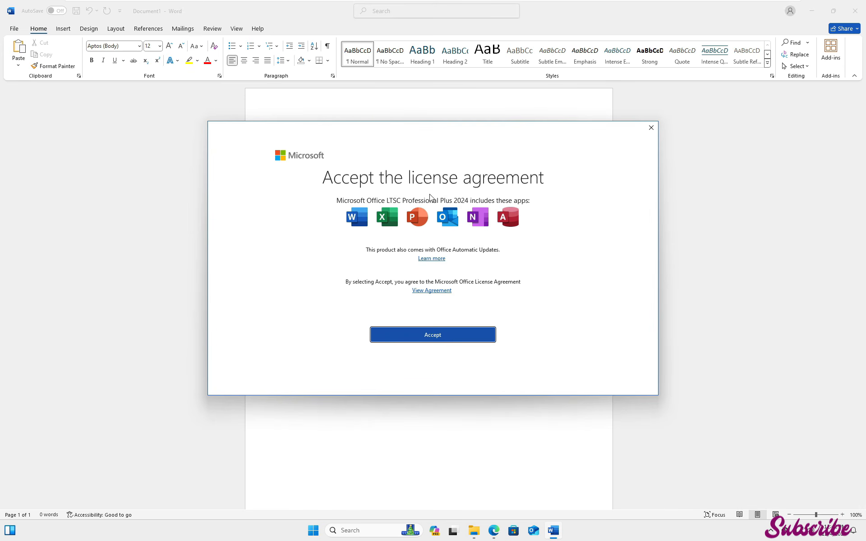
{"action": "left_click", "coordinate": [428, 335]}
Open Word's Account page to check the product information, then close Word
{"action": "left_click", "coordinate": [14, 28]}
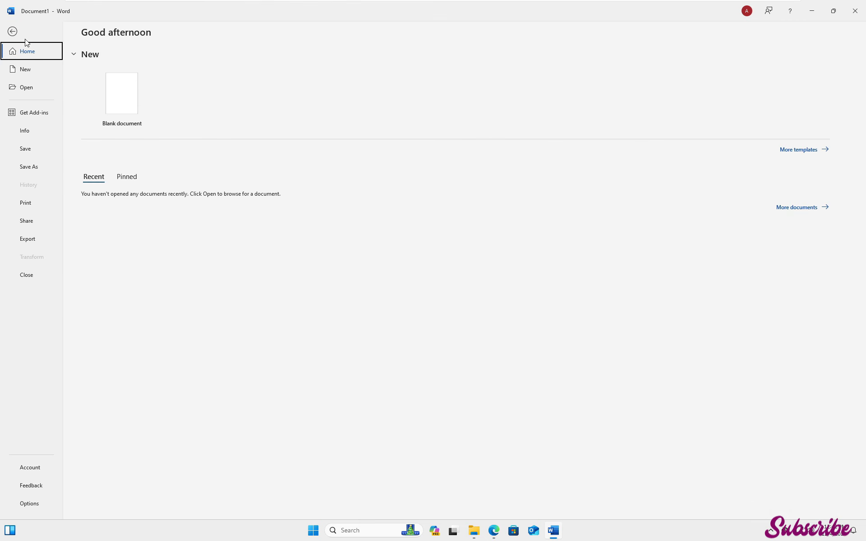
{"action": "left_click", "coordinate": [32, 469]}
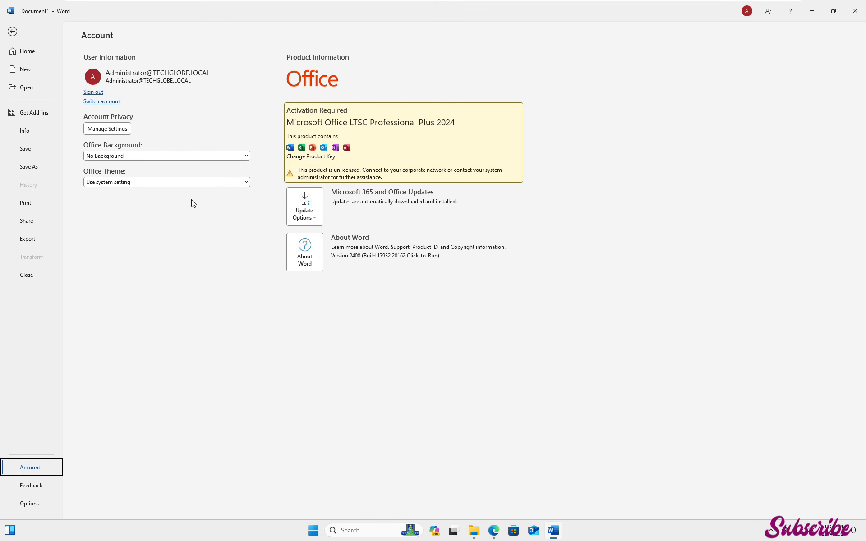
{"action": "key", "text": "Escape"}
{"action": "left_click", "coordinate": [855, 11]}
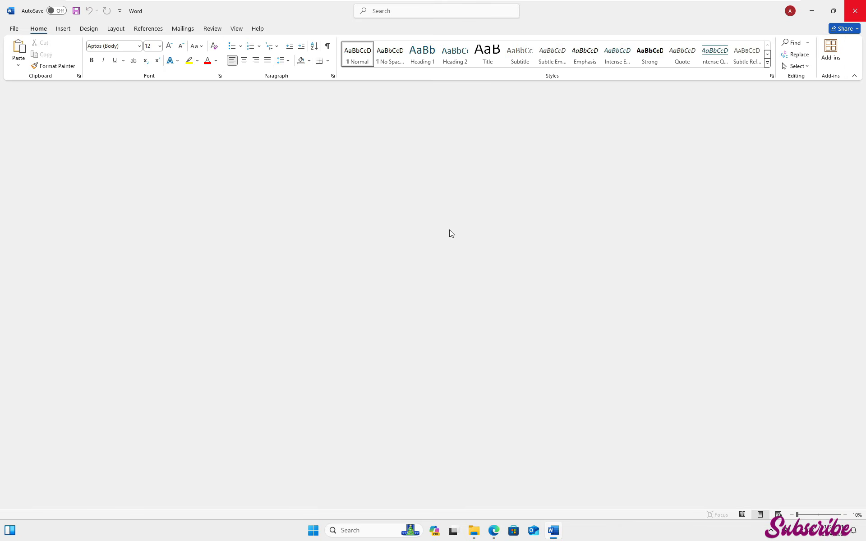
Launch Excel from the Start menu
{"action": "left_click", "coordinate": [323, 530]}
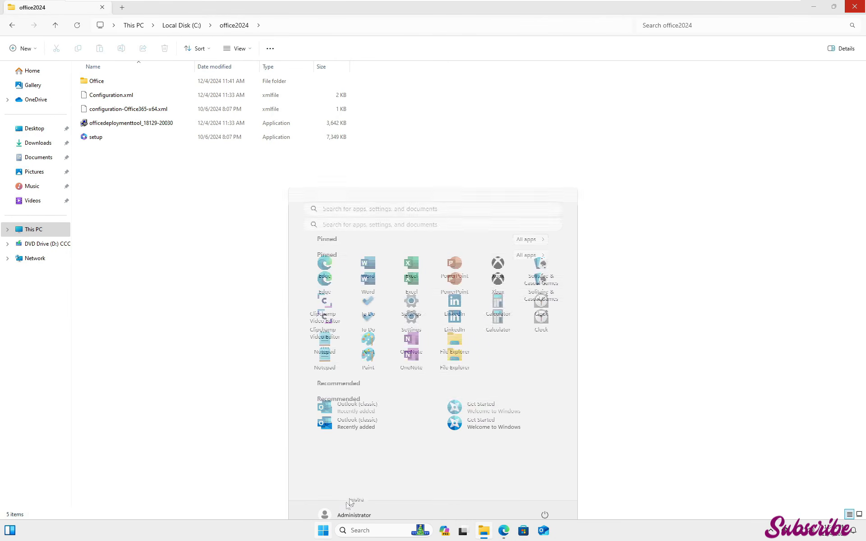
{"action": "left_click", "coordinate": [414, 265]}
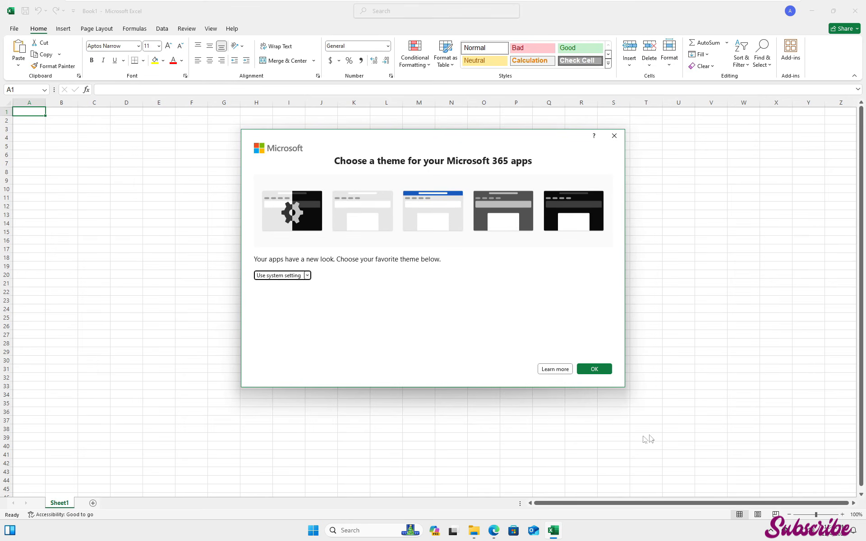
Keep the default theme choice in the Excel theme prompt and open Excel's Account page
{"action": "left_click", "coordinate": [596, 371]}
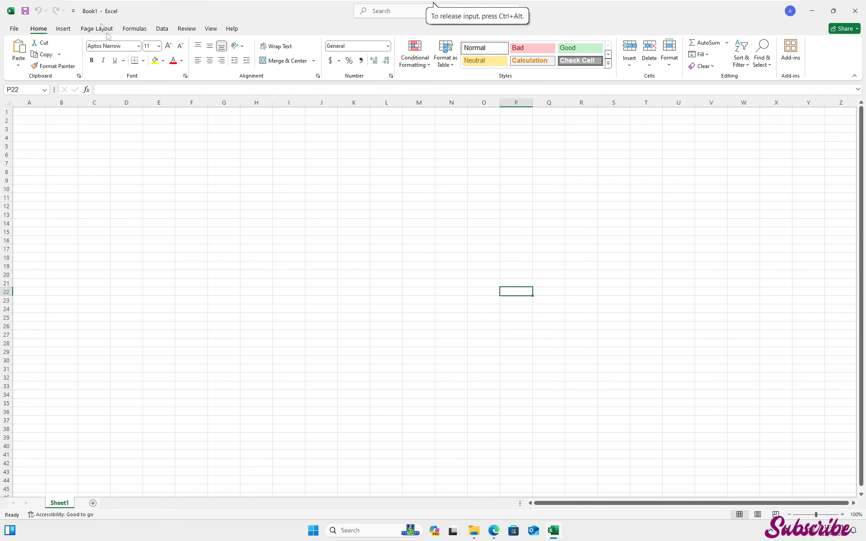
{"action": "left_click", "coordinate": [576, 231]}
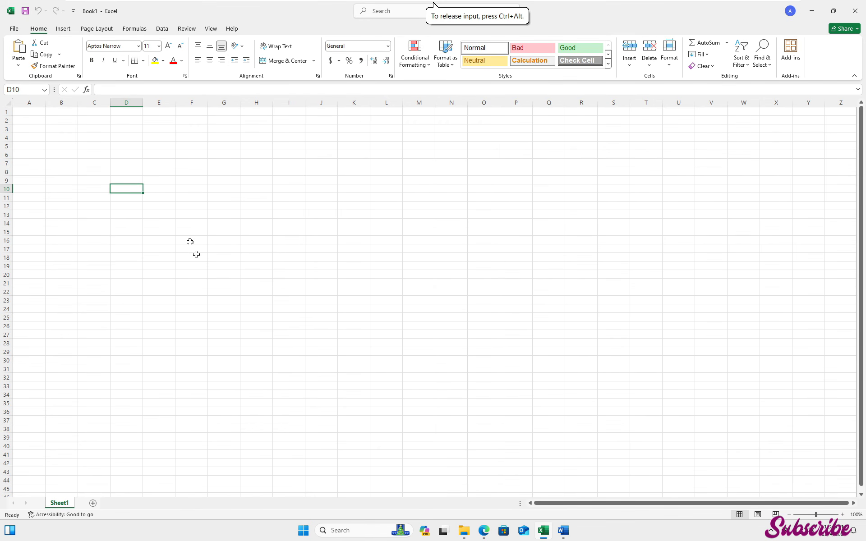
{"action": "left_click", "coordinate": [13, 29]}
{"action": "left_click", "coordinate": [30, 467]}
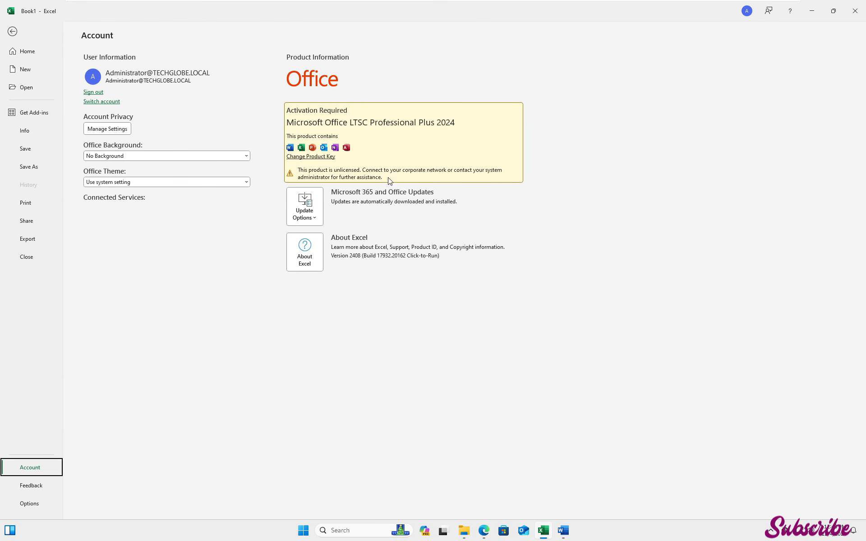
Change the product key by entering the Office product key, activate Office, and close the update notice
{"action": "left_click", "coordinate": [317, 157]}
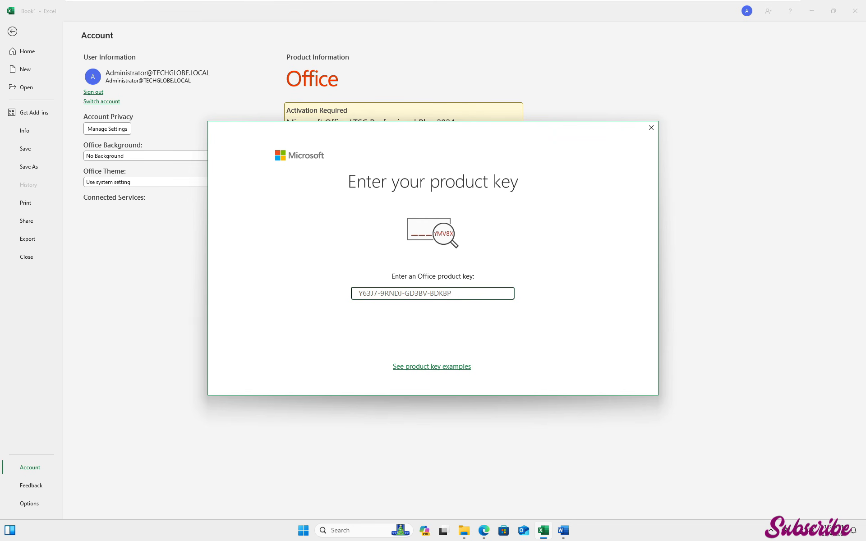
{"action": "left_click_drag", "start_coordinate": [477, 293], "coordinate": [332, 283]}
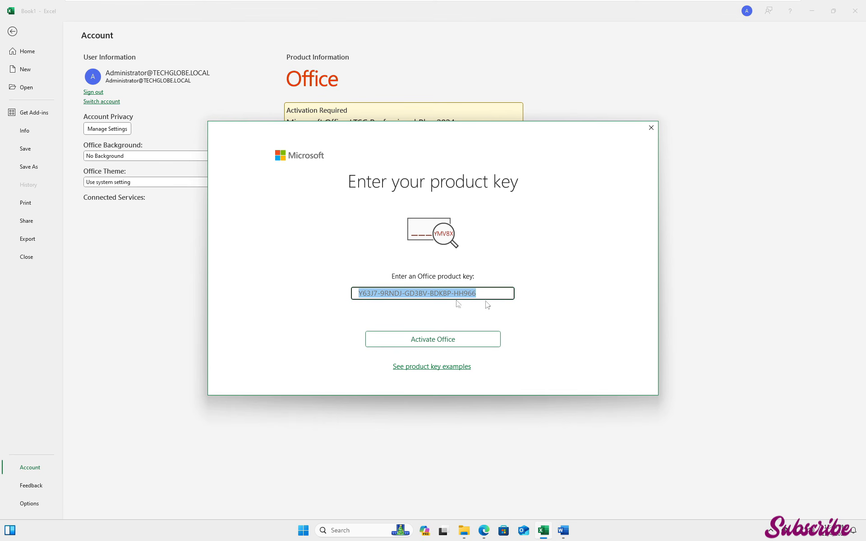
{"action": "left_click", "coordinate": [477, 339]}
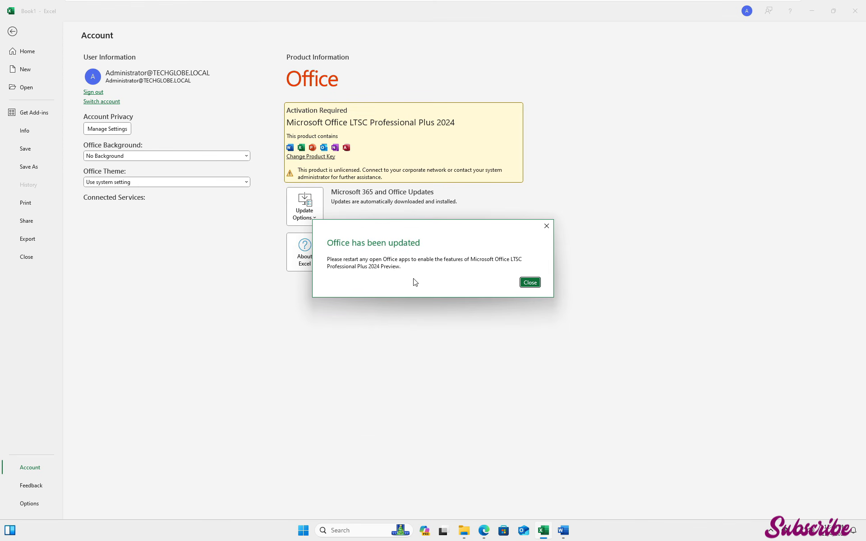
{"action": "left_click", "coordinate": [530, 282]}
Leave the Account page, launch Word from the Start menu, and create a blank document
{"action": "key", "text": "Escape"}
{"action": "left_click", "coordinate": [313, 530]}
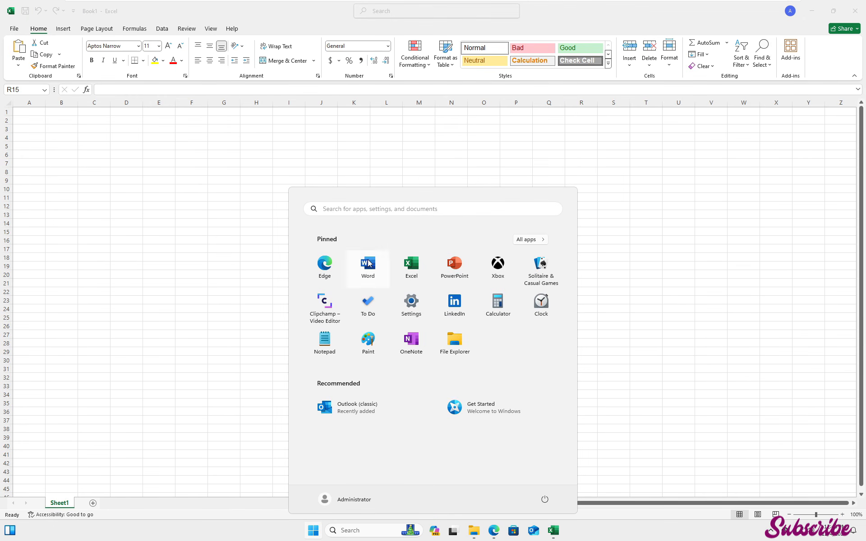
{"action": "left_click", "coordinate": [369, 261]}
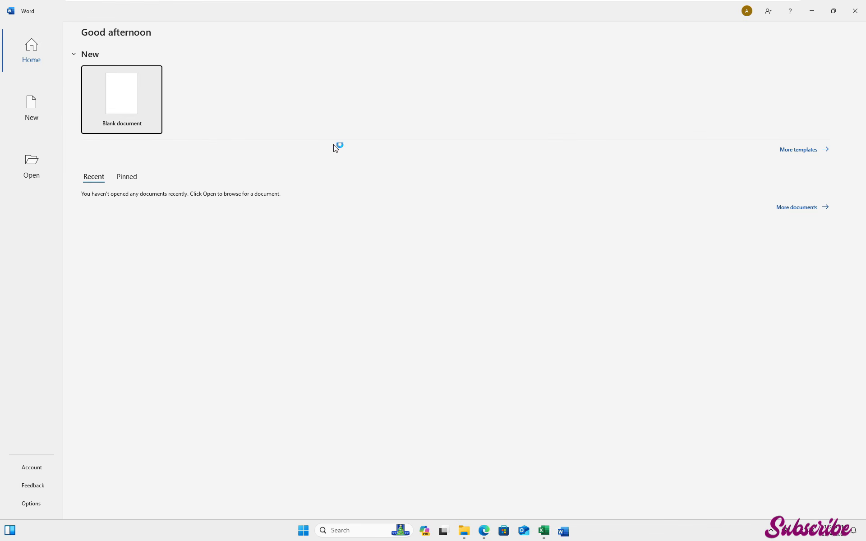
{"action": "left_click", "coordinate": [127, 88]}
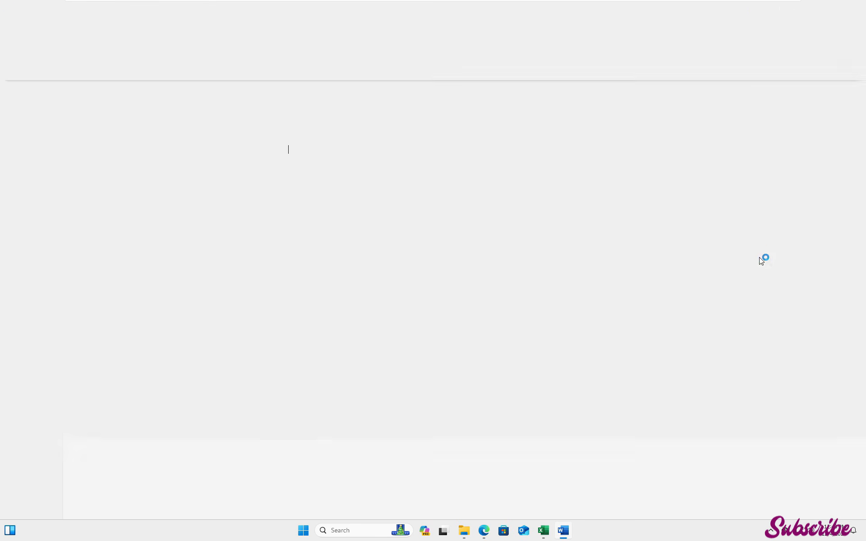